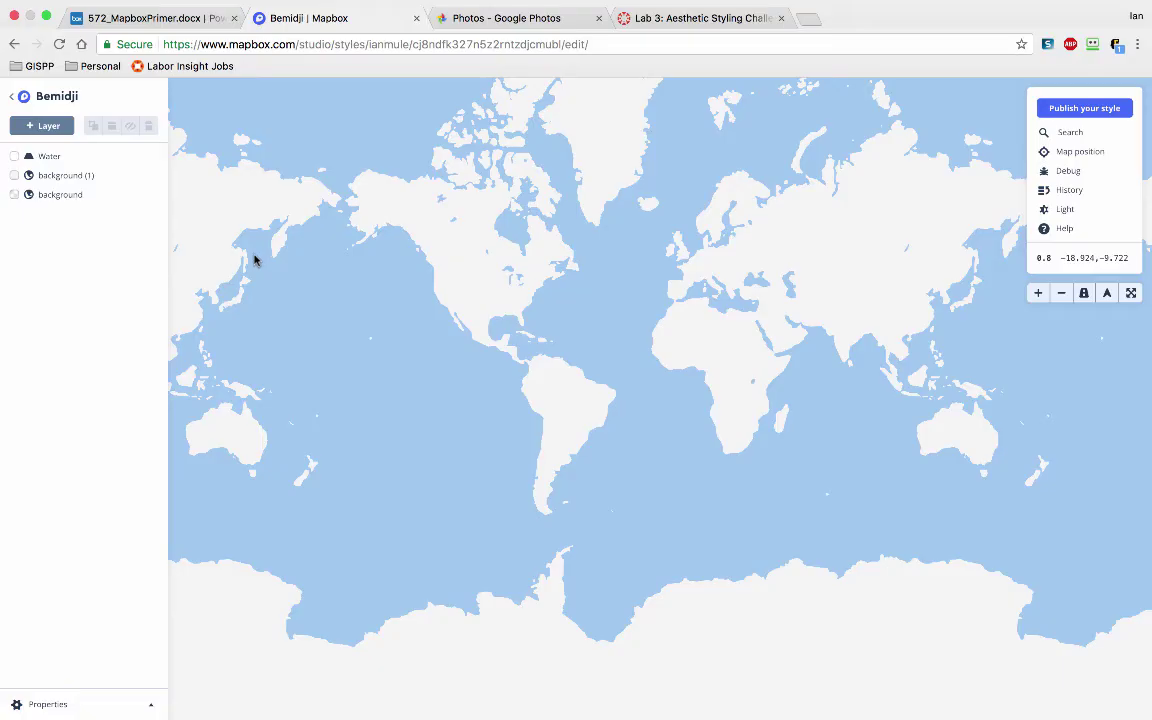
Delete the spare background layer, then start a new layer and bring up the Mapbox Streets v7 source list.
click(50, 194)
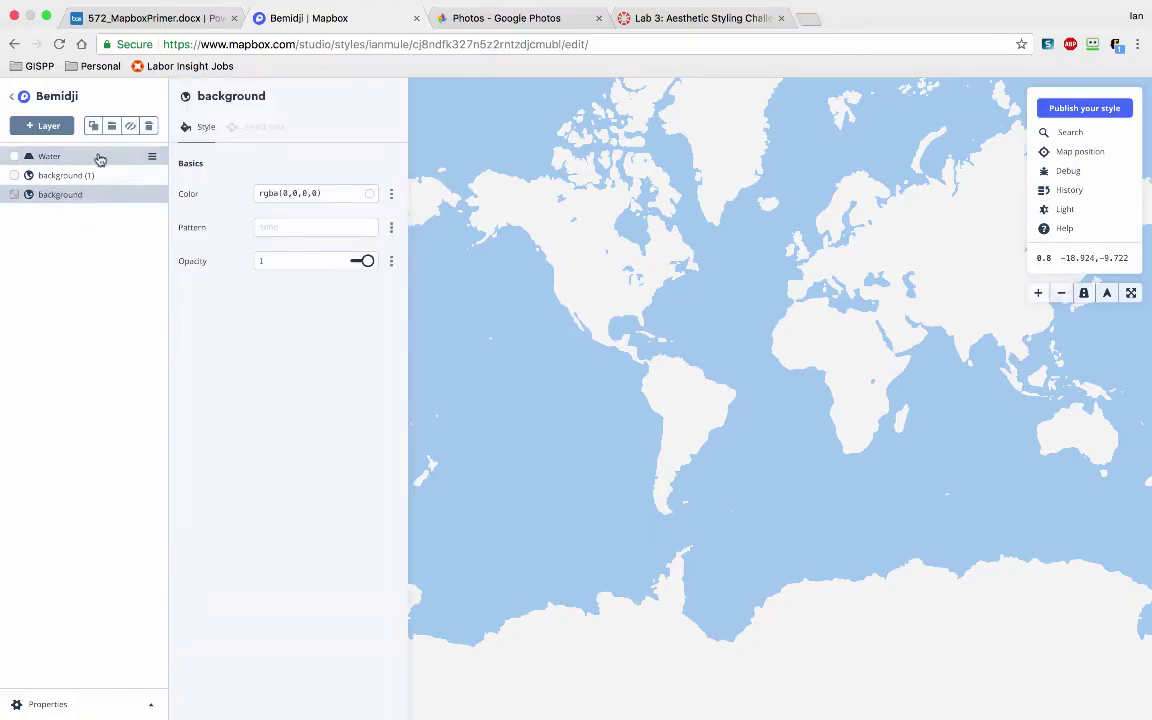
click(147, 128)
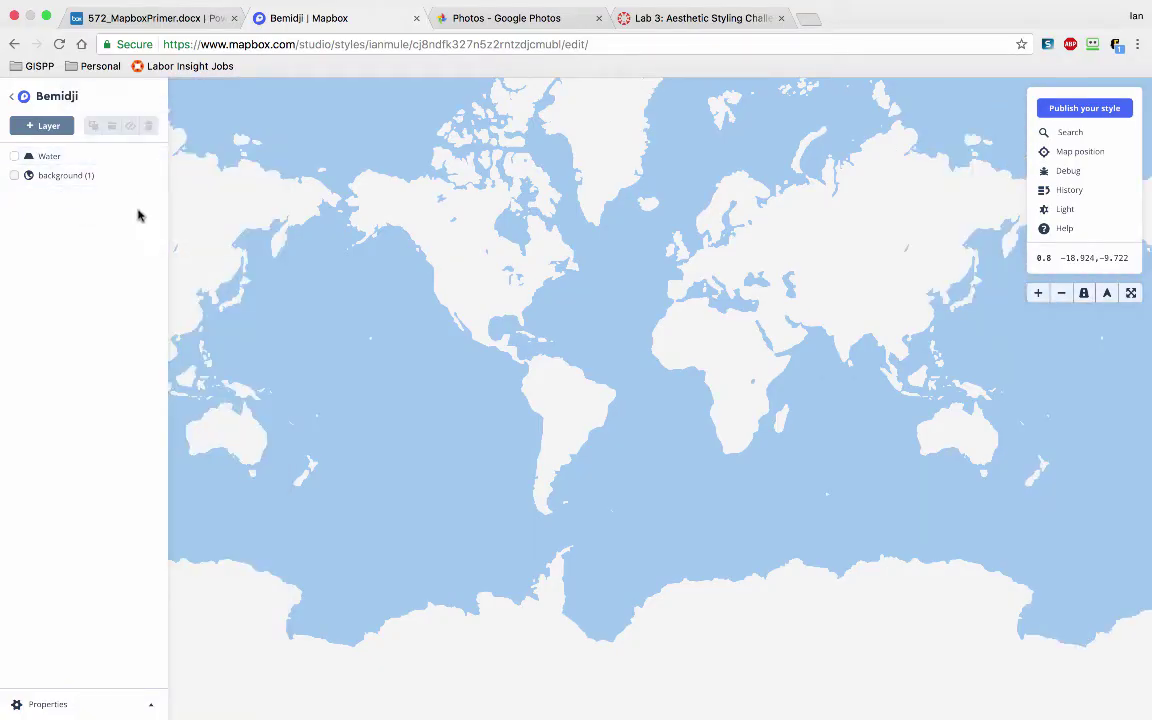
click(38, 124)
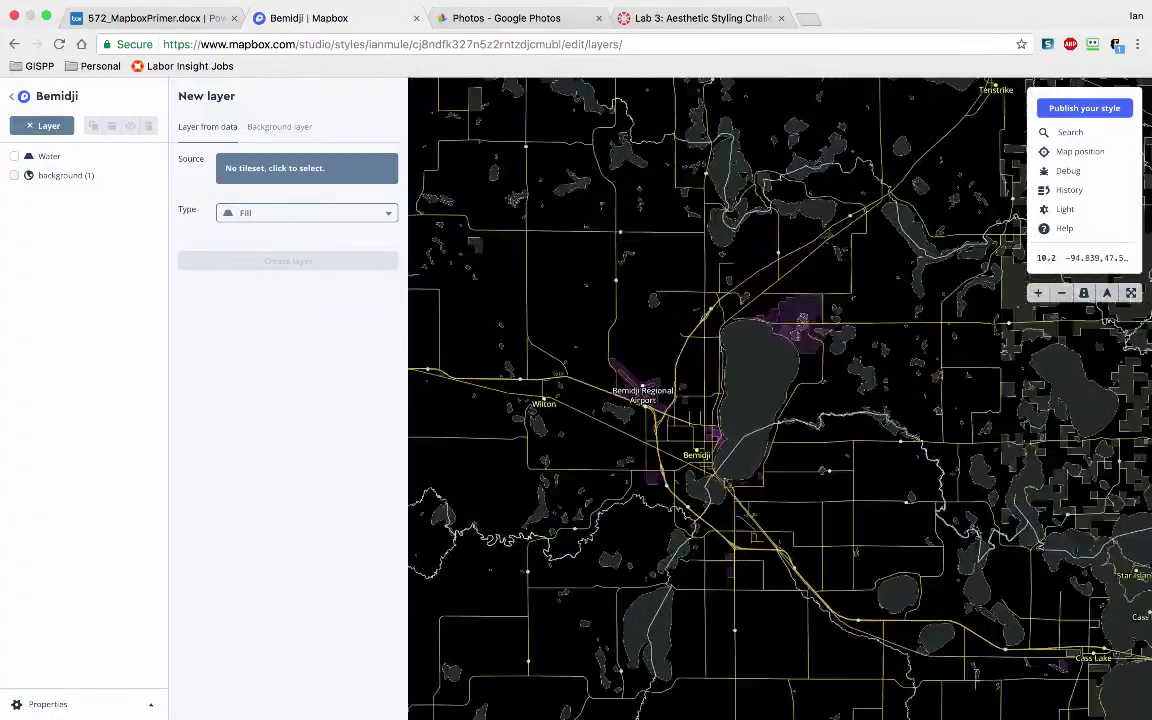
scroll(765, 430, up, 5)
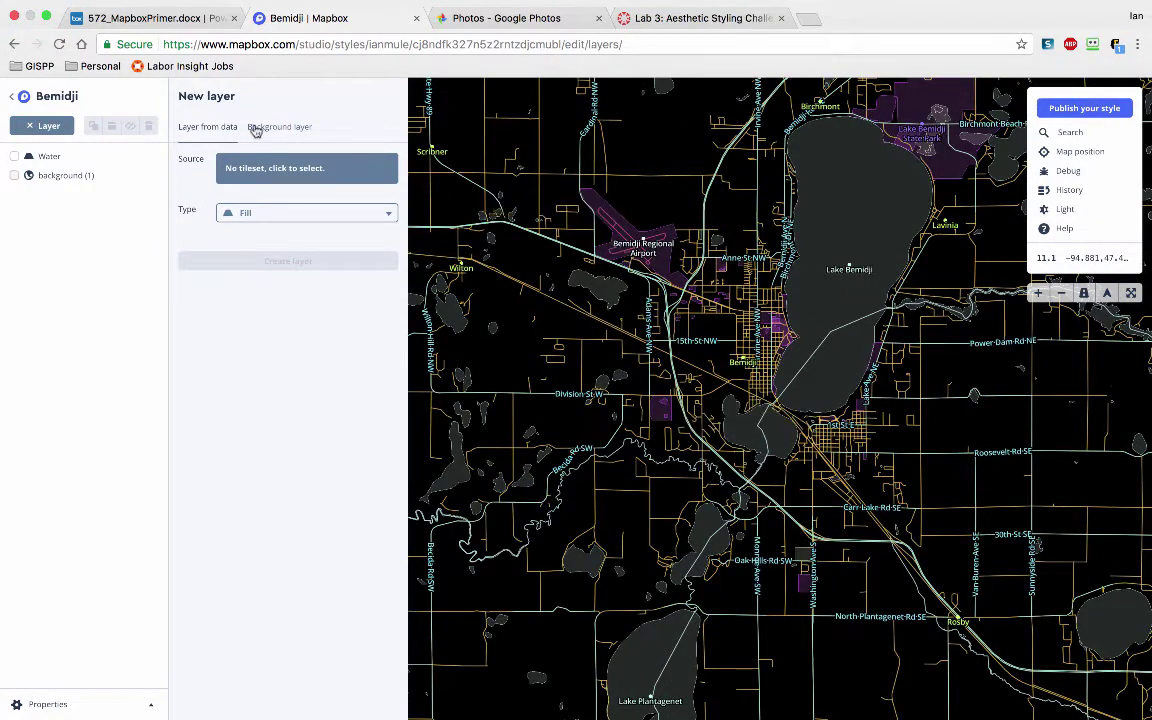
click(320, 169)
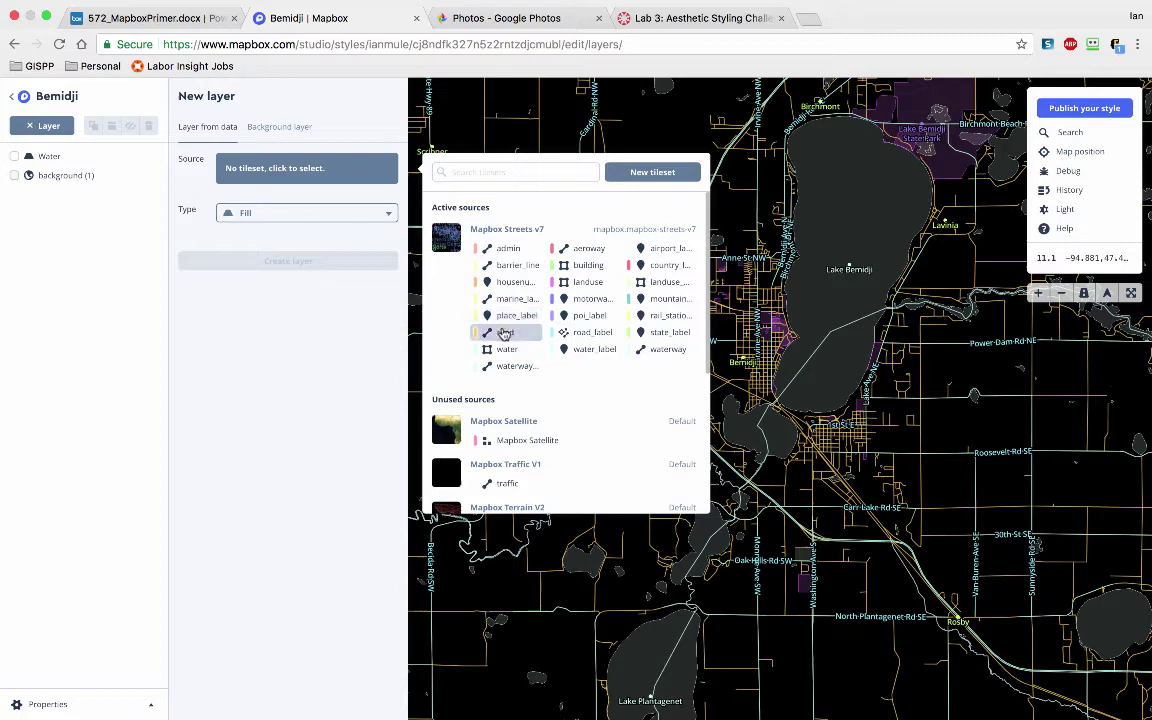
Use the Mapbox Streets v7 road source and set the layer's minimum zoom to 8.
click(505, 334)
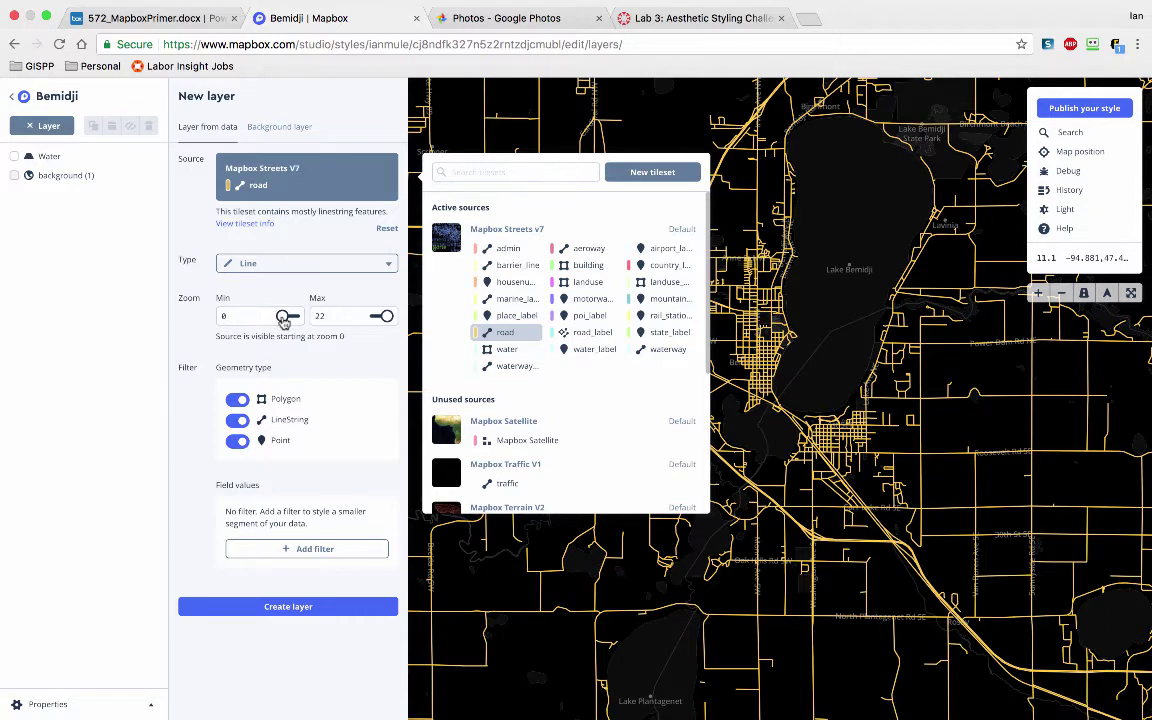
drag(283, 318, 286, 320)
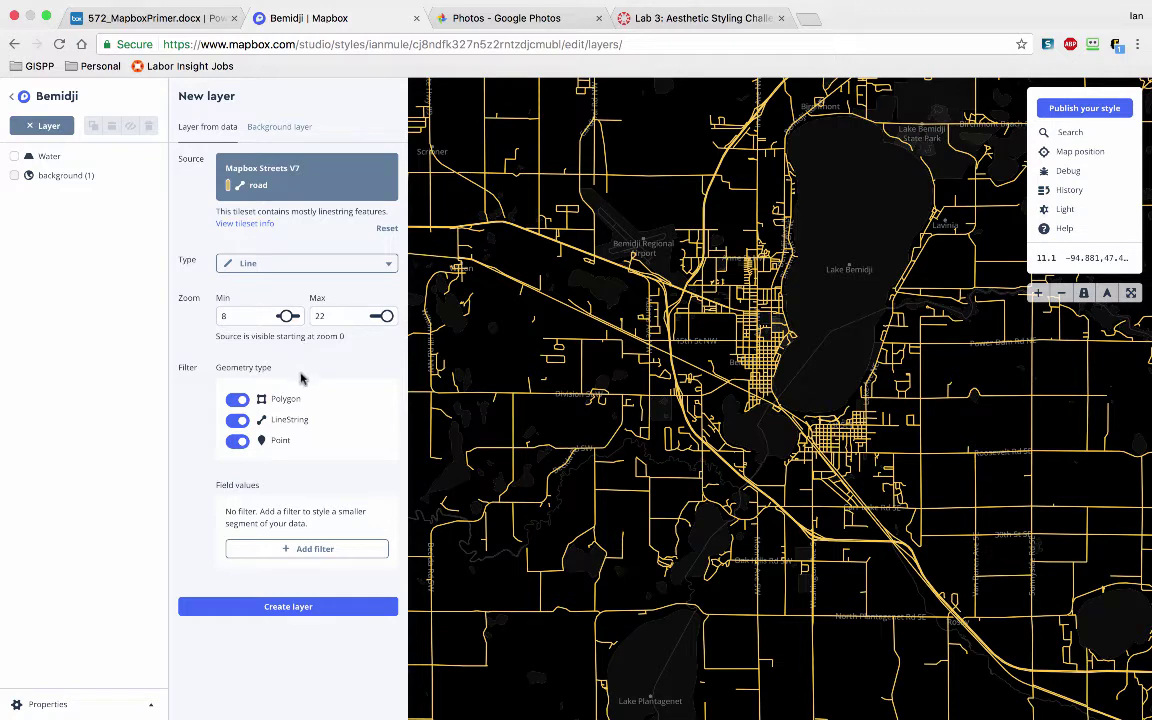
Create the road layer and zoom the map out and in to see the black roads.
click(280, 607)
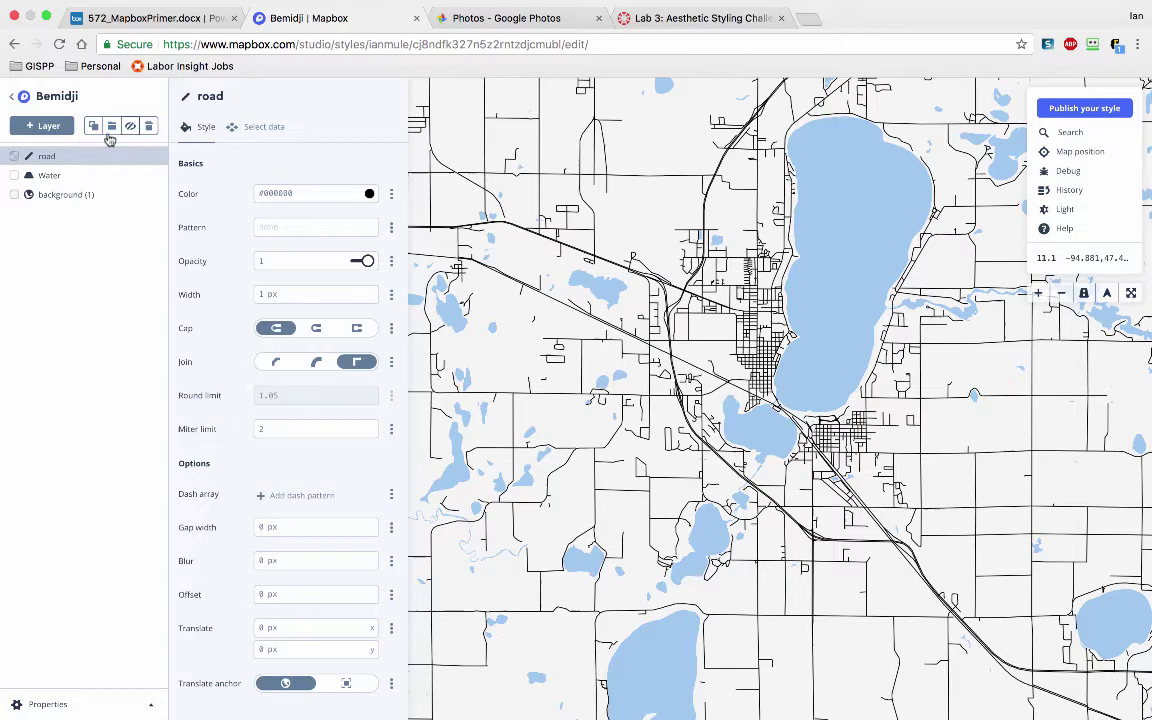
scroll(755, 387, down, 15)
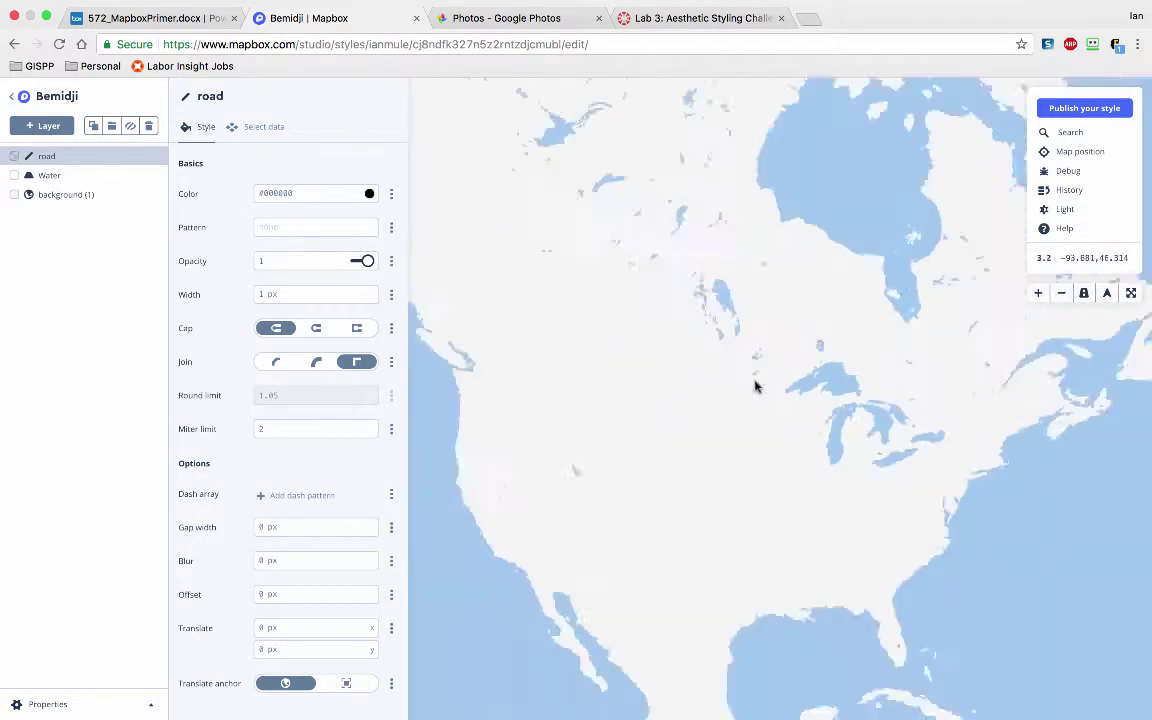
scroll(755, 387, up, 4)
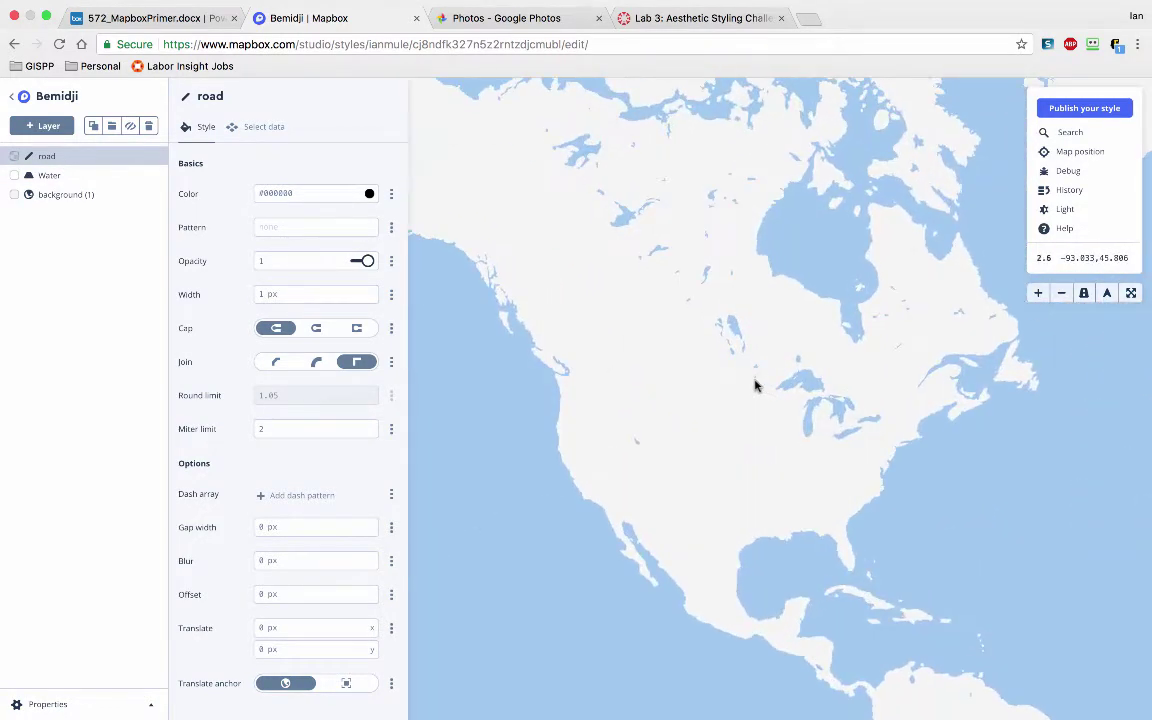
scroll(755, 387, up, 7)
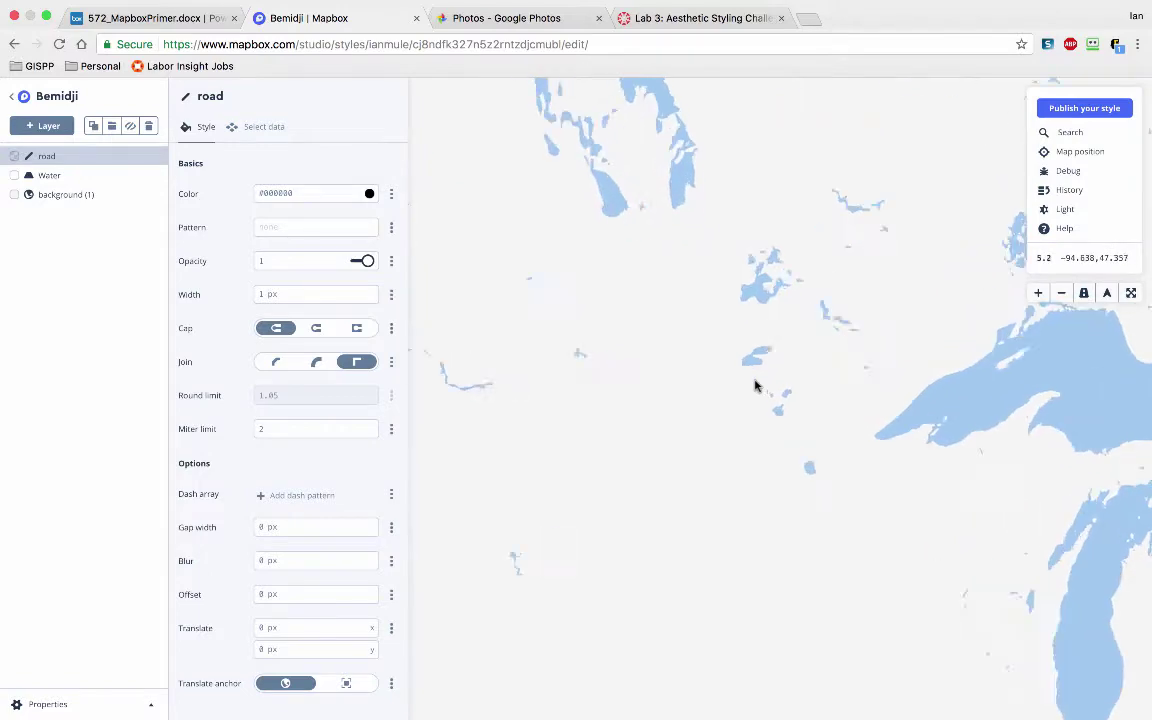
scroll(755, 387, up, 5)
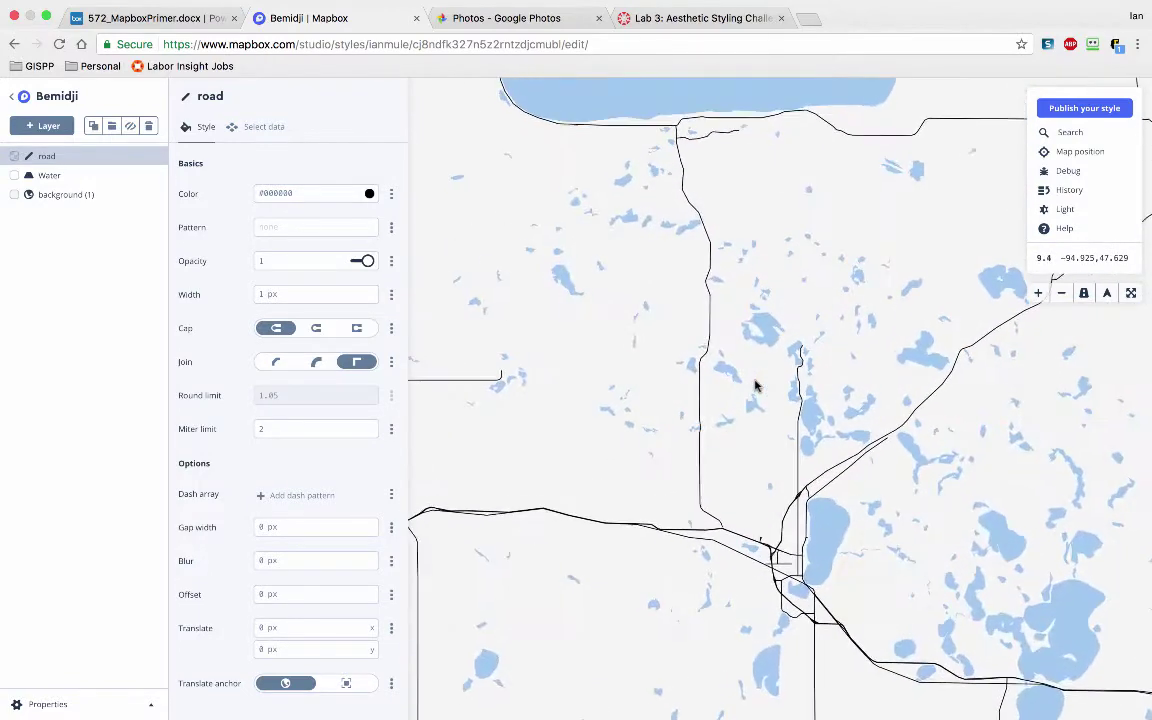
scroll(755, 387, down, 1)
Zoom in and centre the map on Bemidji's town streets beside the lake.
drag(730, 442, 715, 380)
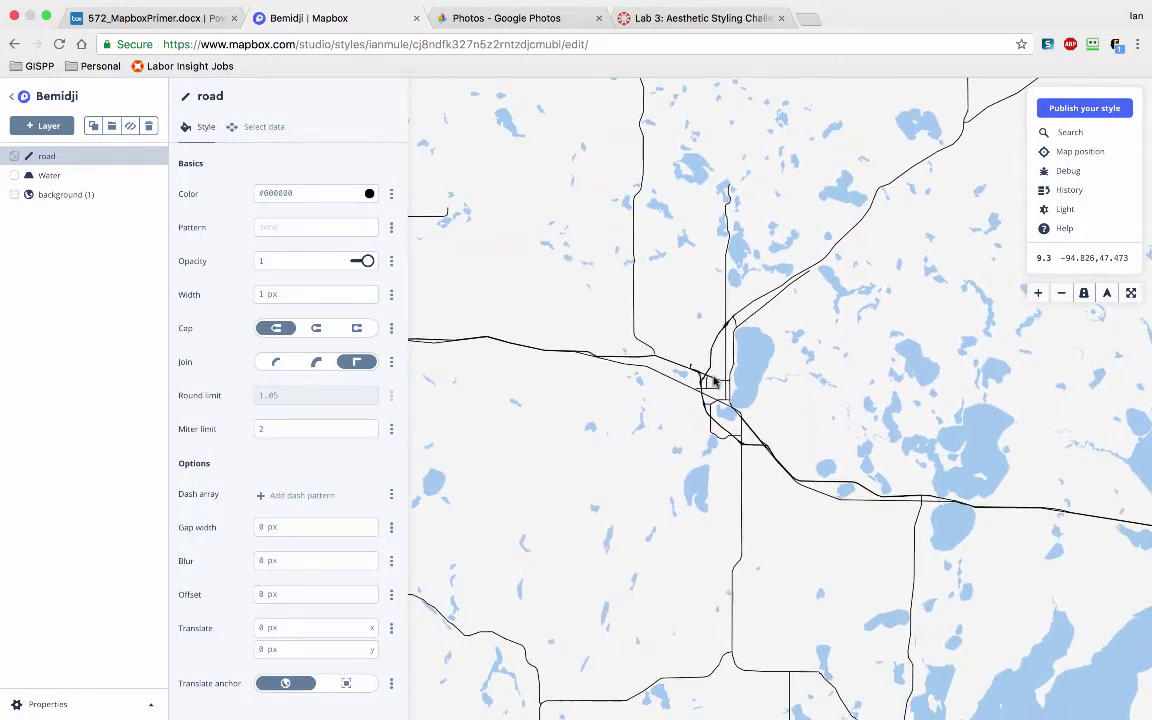
scroll(716, 390, up, 4)
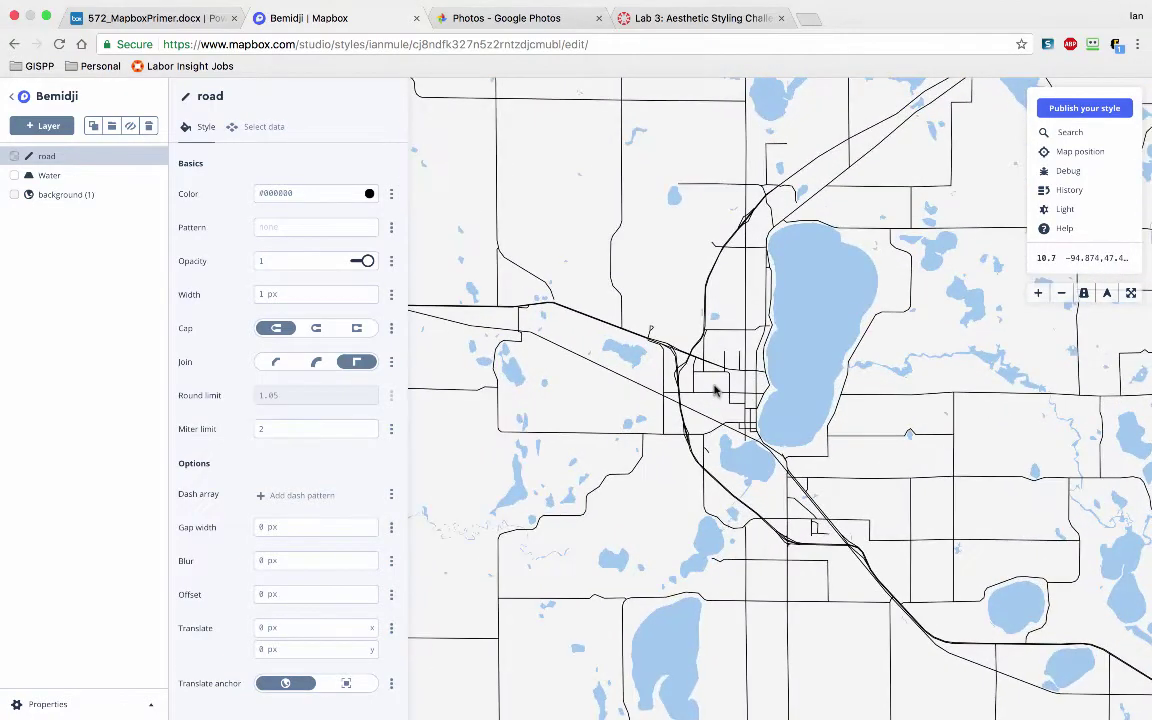
scroll(714, 390, up, 1)
scroll(714, 390, up, 1)
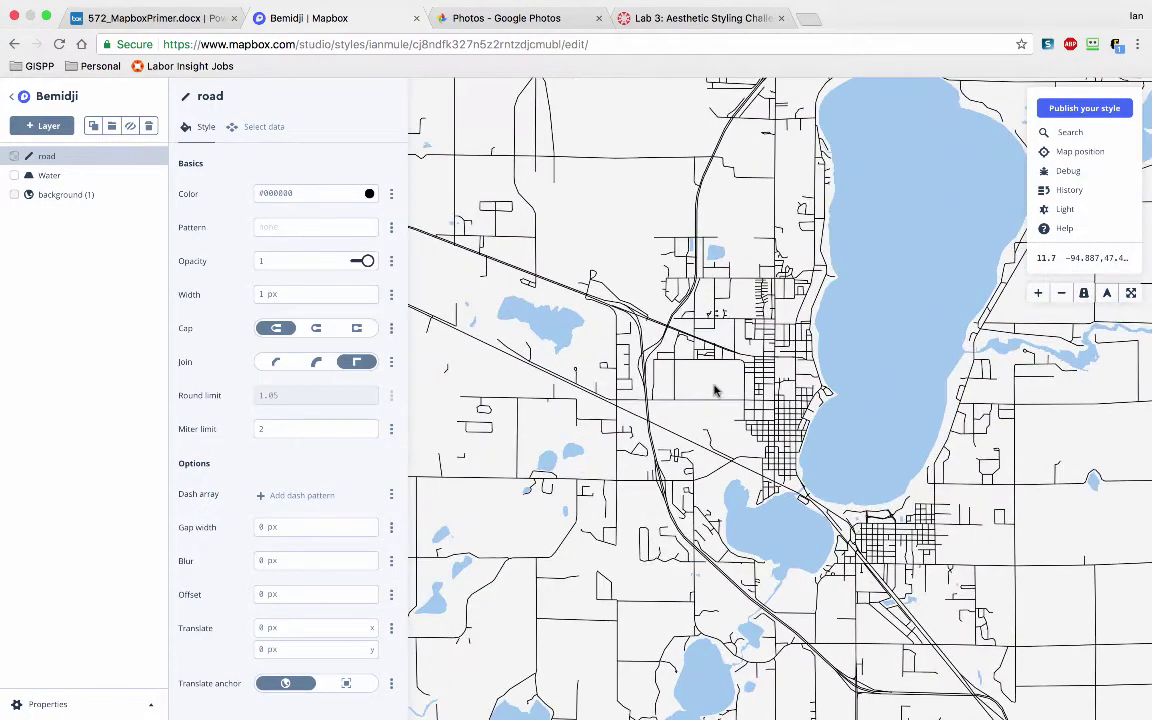
drag(866, 470, 777, 434)
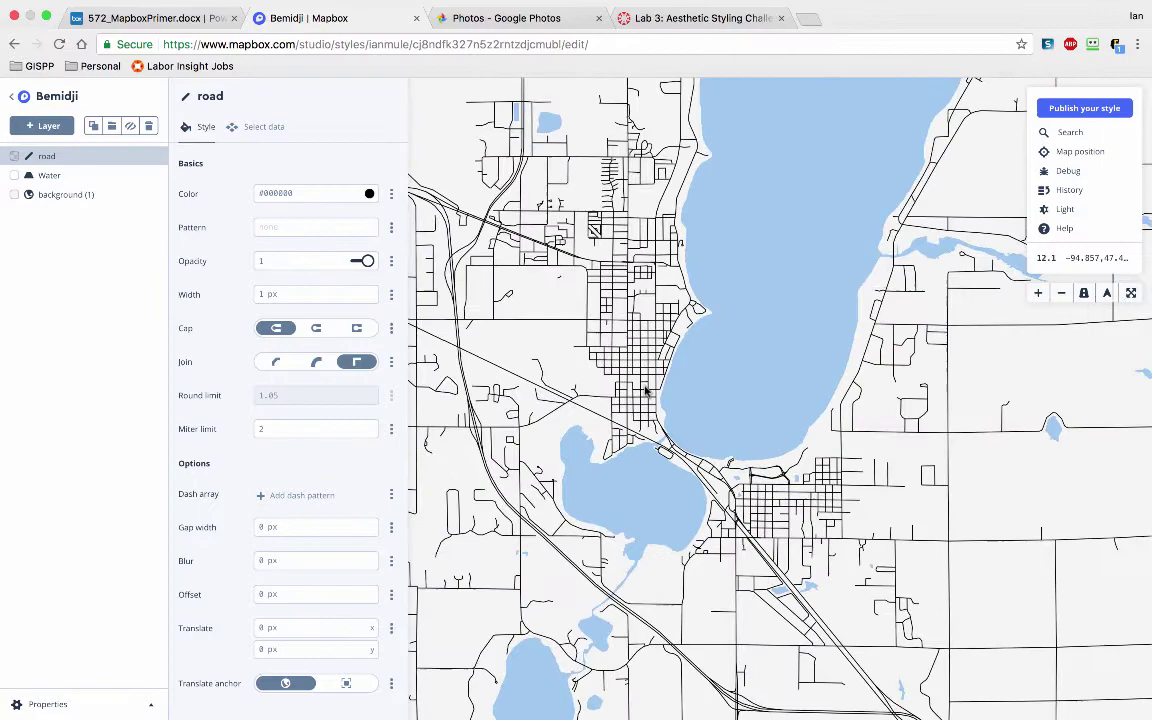
scroll(720, 455, up, 1)
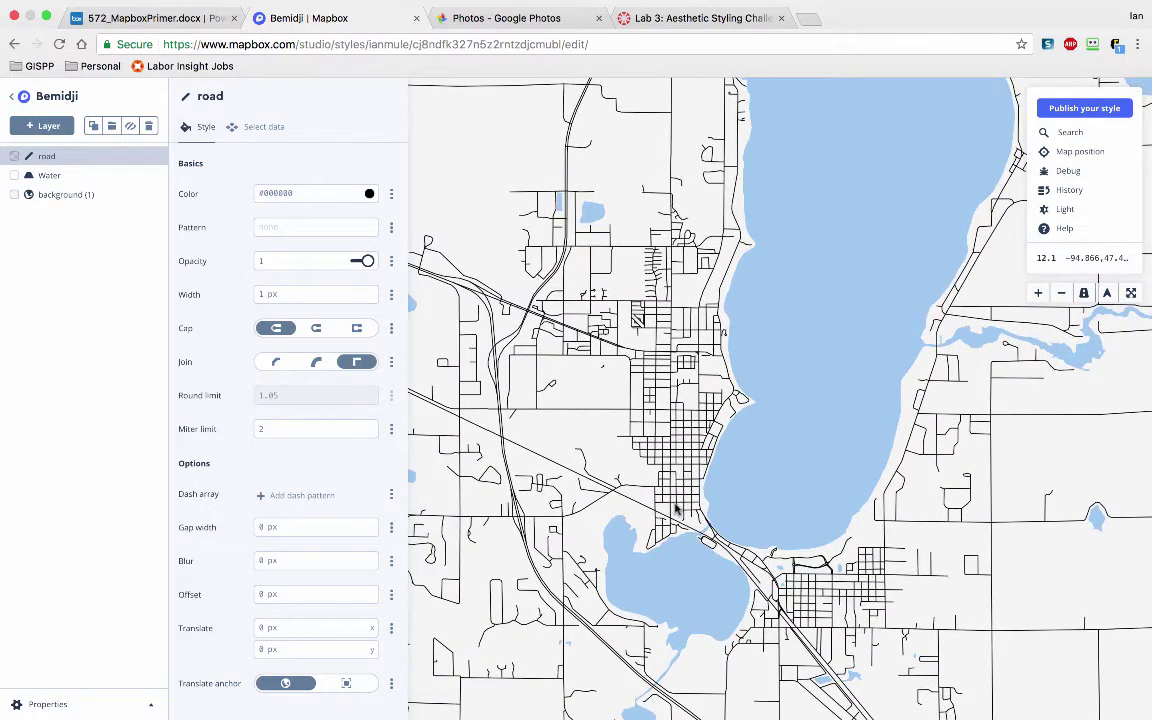
scroll(735, 563, up, 1)
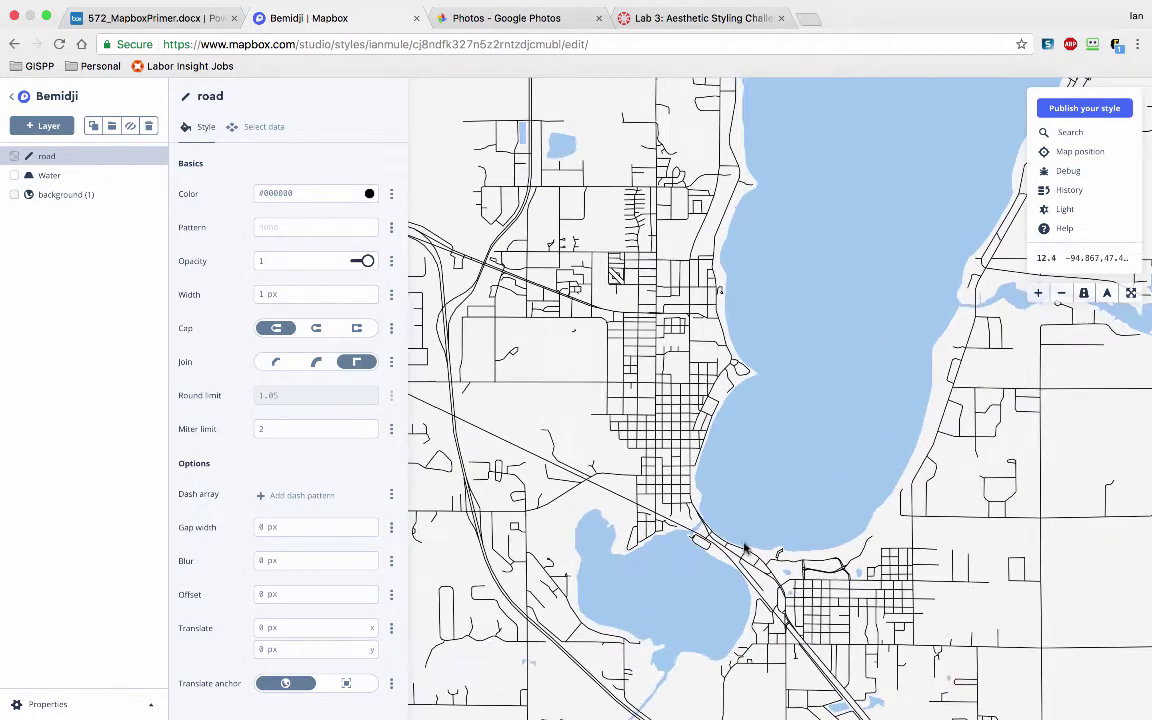
drag(735, 563, 686, 502)
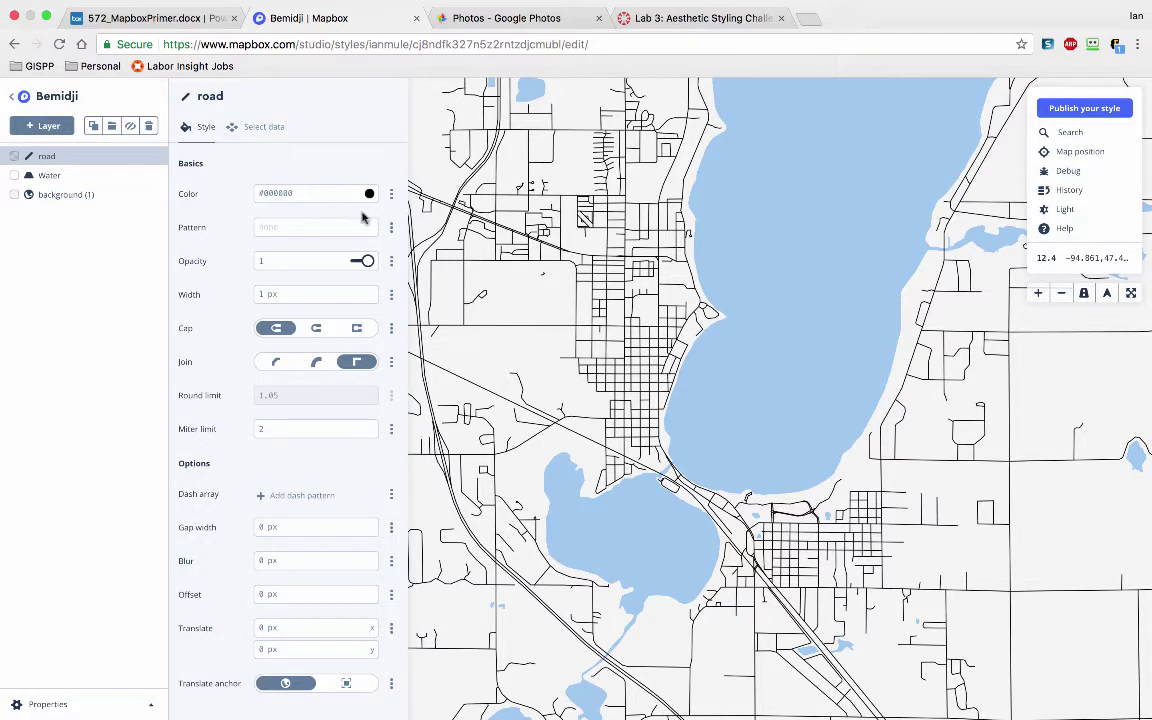
Change the road line colour from black to gold, hsl(44, 90%, 41%).
click(315, 226)
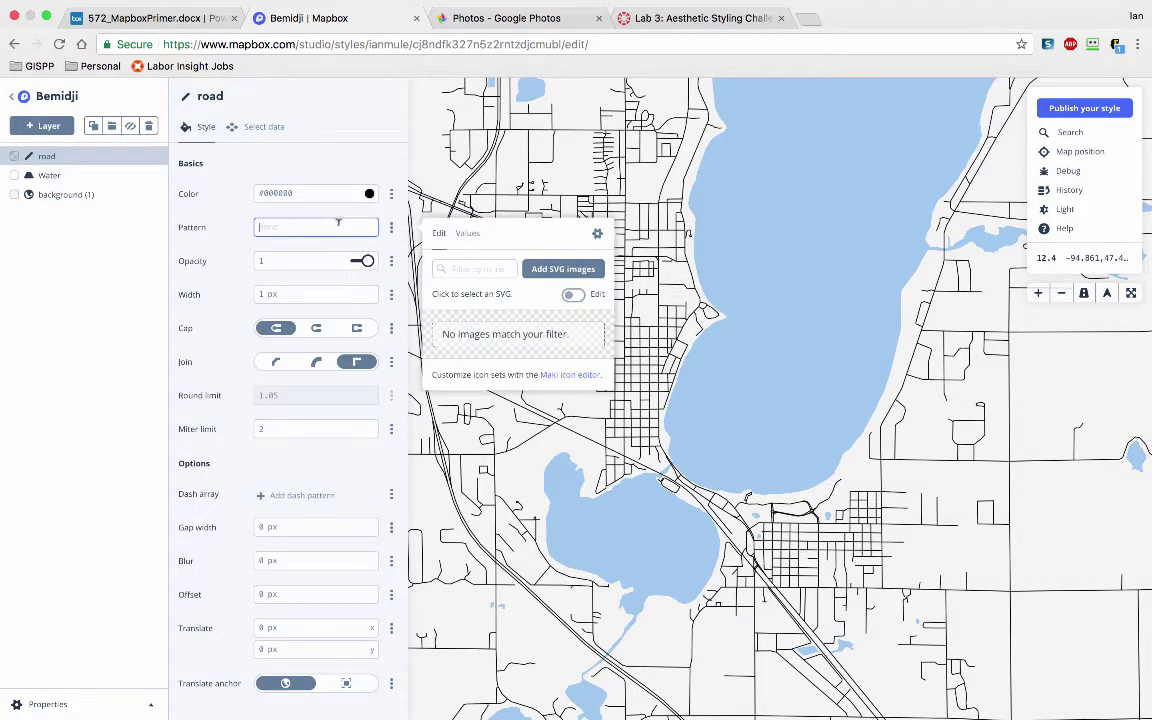
click(272, 194)
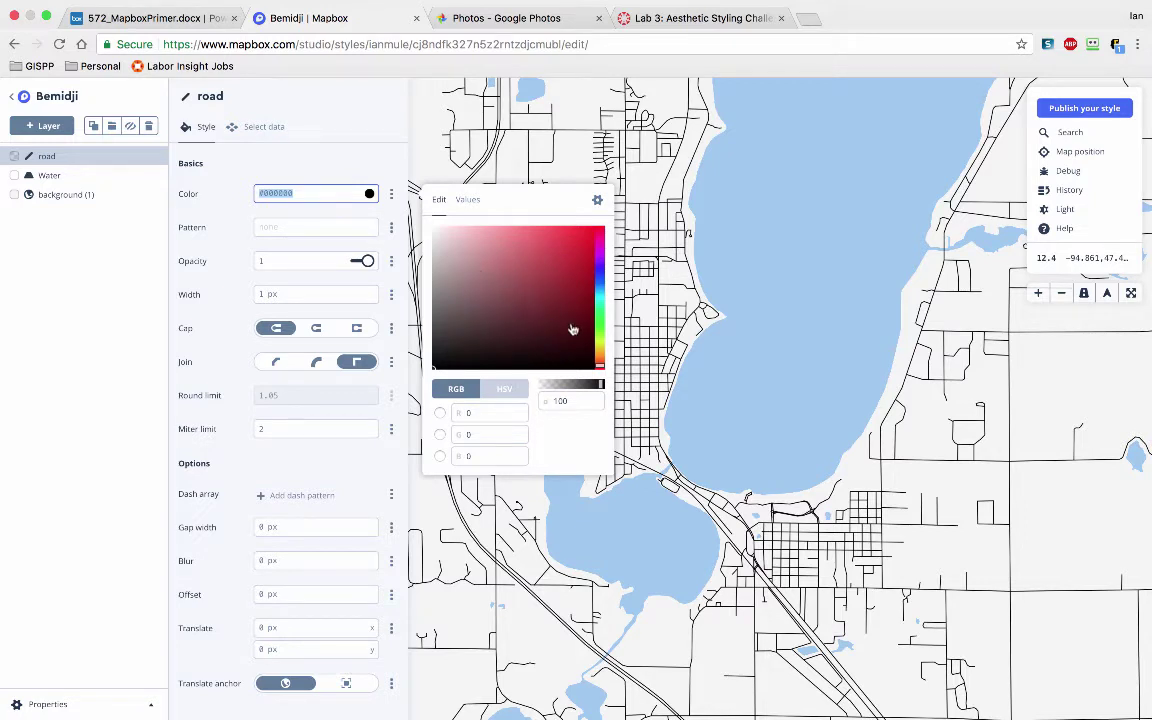
click(600, 358)
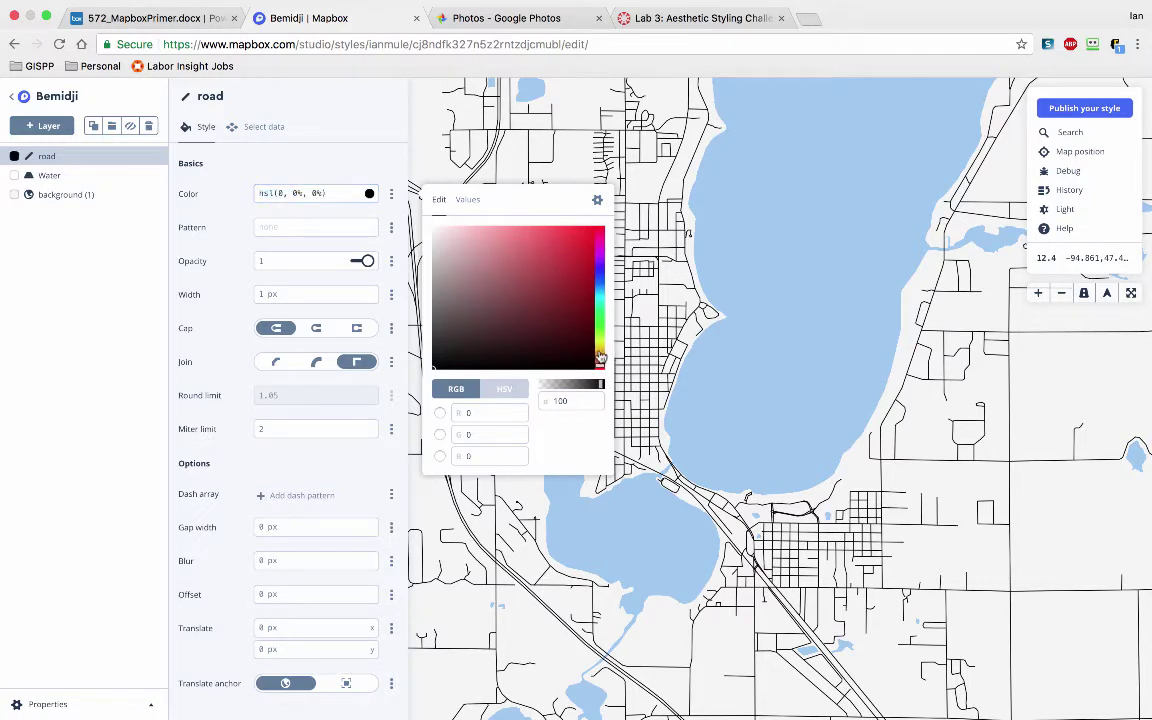
click(598, 357)
drag(599, 357, 599, 348)
mouse_move(557, 247)
mouse_down()
mouse_move(548, 237)
mouse_move(576, 247)
mouse_move(579, 275)
mouse_move(588, 257)
mouse_up()
click(218, 222)
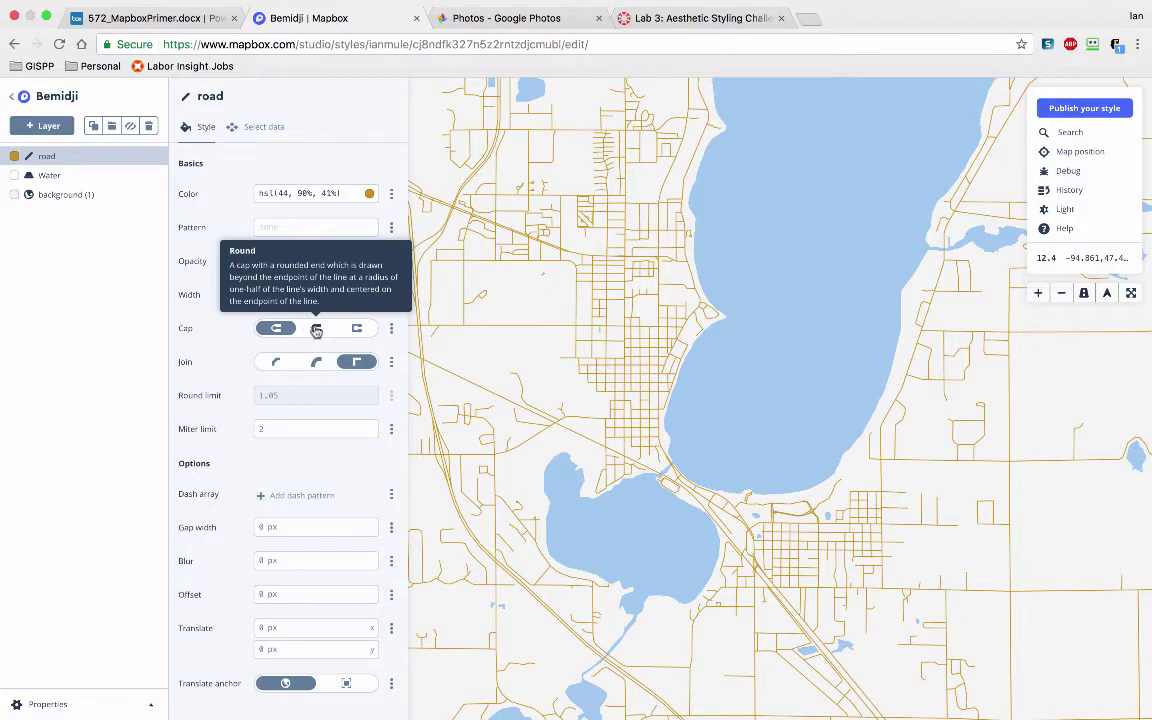
Try Round and Square caps, settle on Butt caps, and set the line join to Round.
click(316, 329)
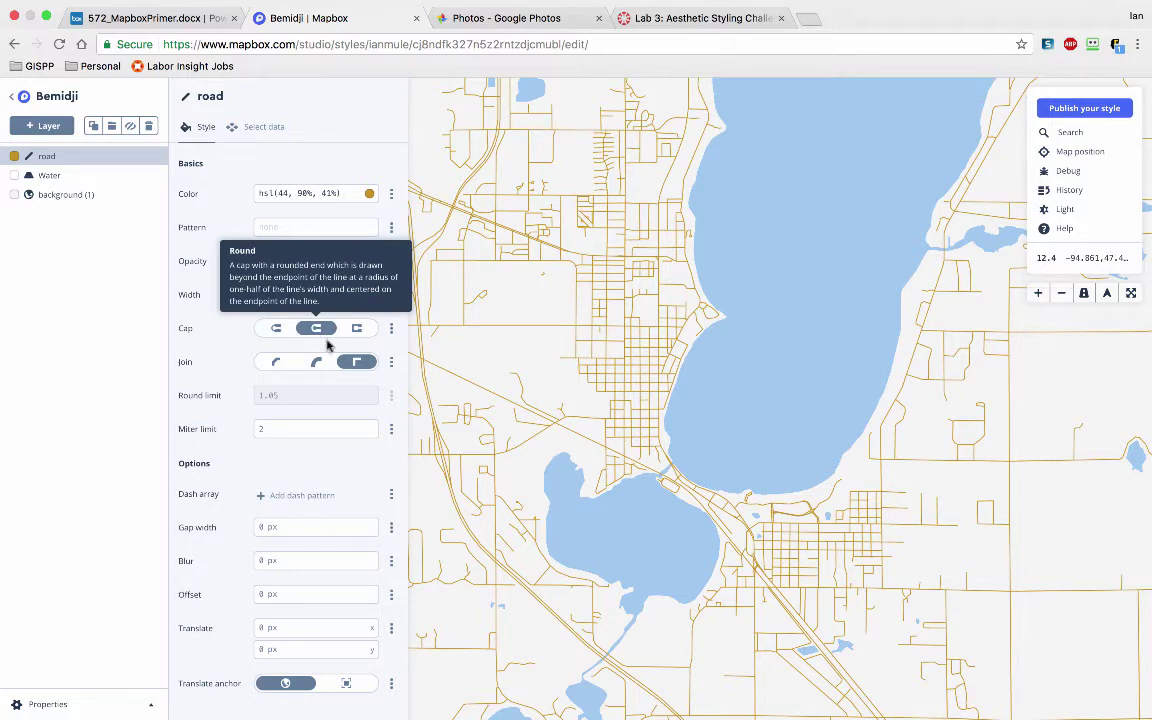
click(357, 330)
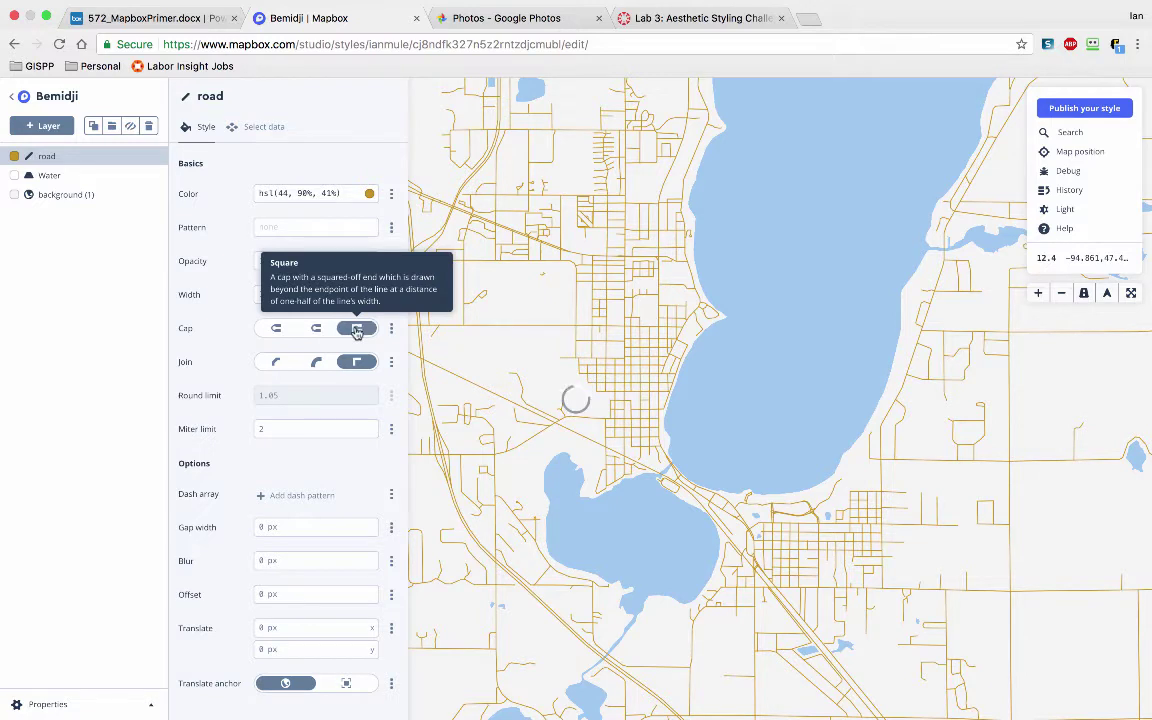
click(272, 331)
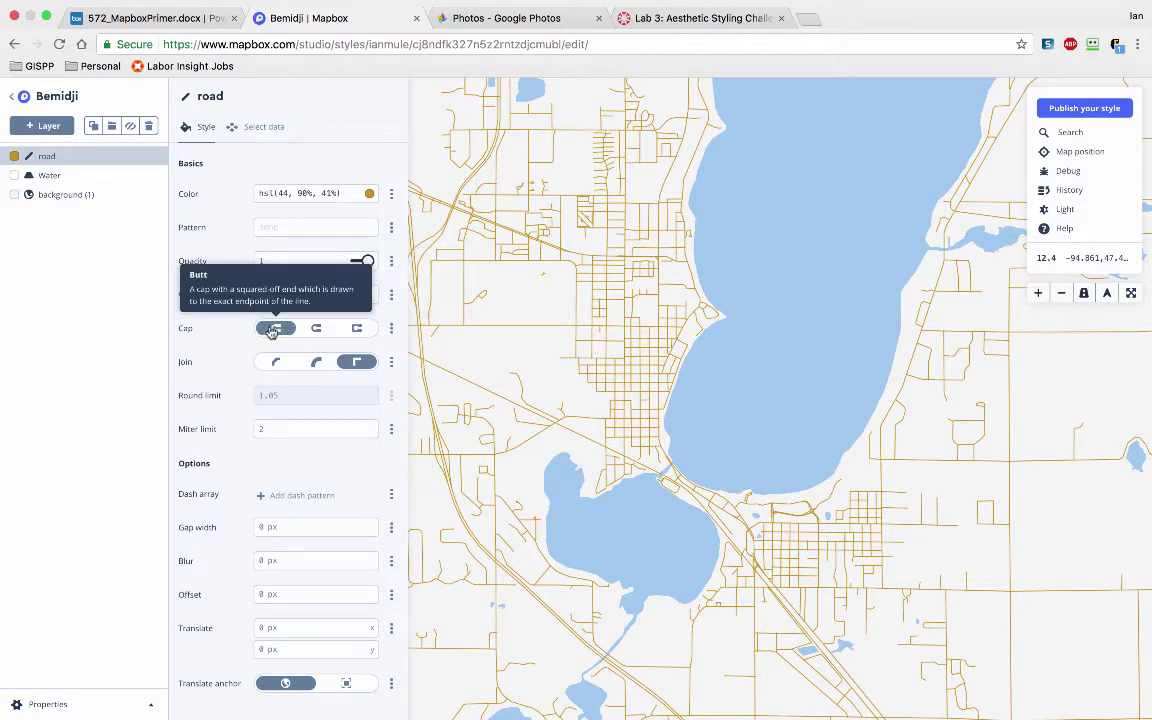
click(316, 362)
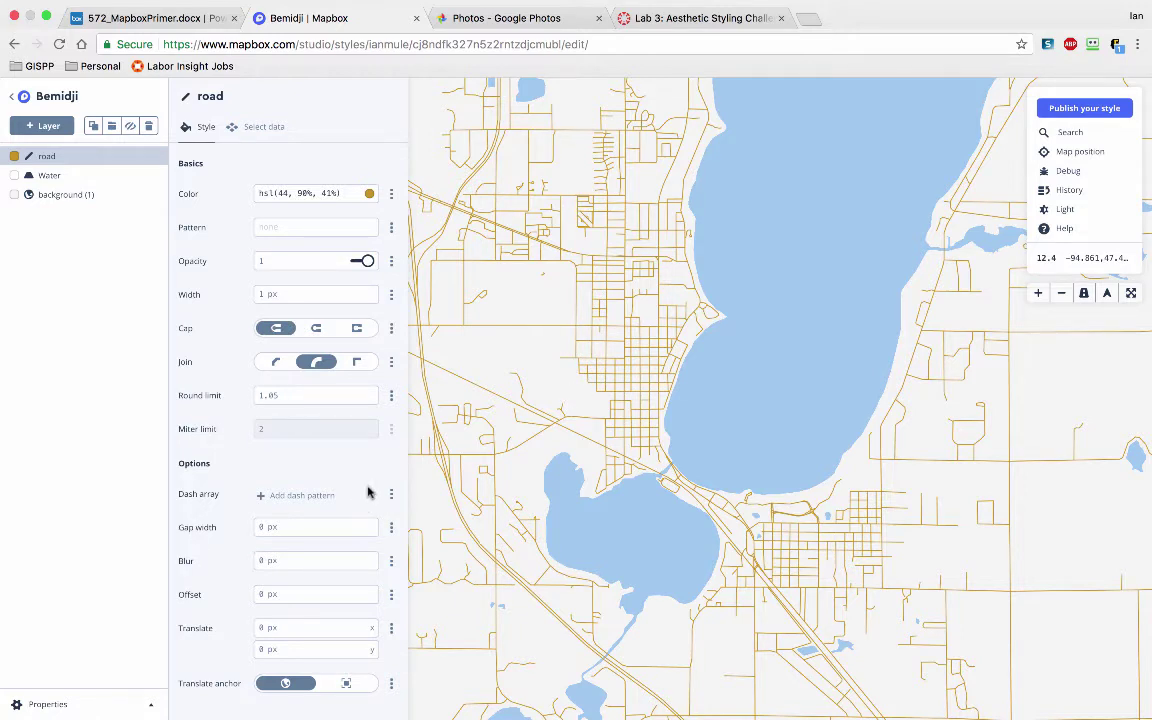
Add a road dash pattern with dash length 3 and gap 3.
click(270, 498)
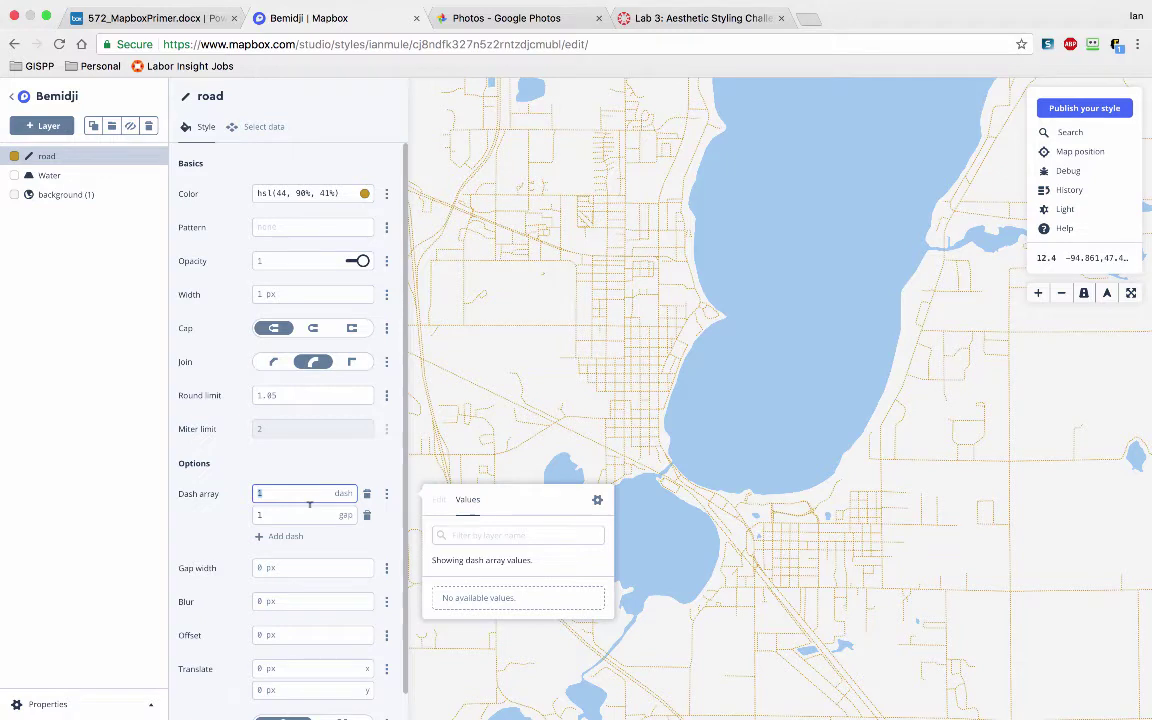
key(Return)
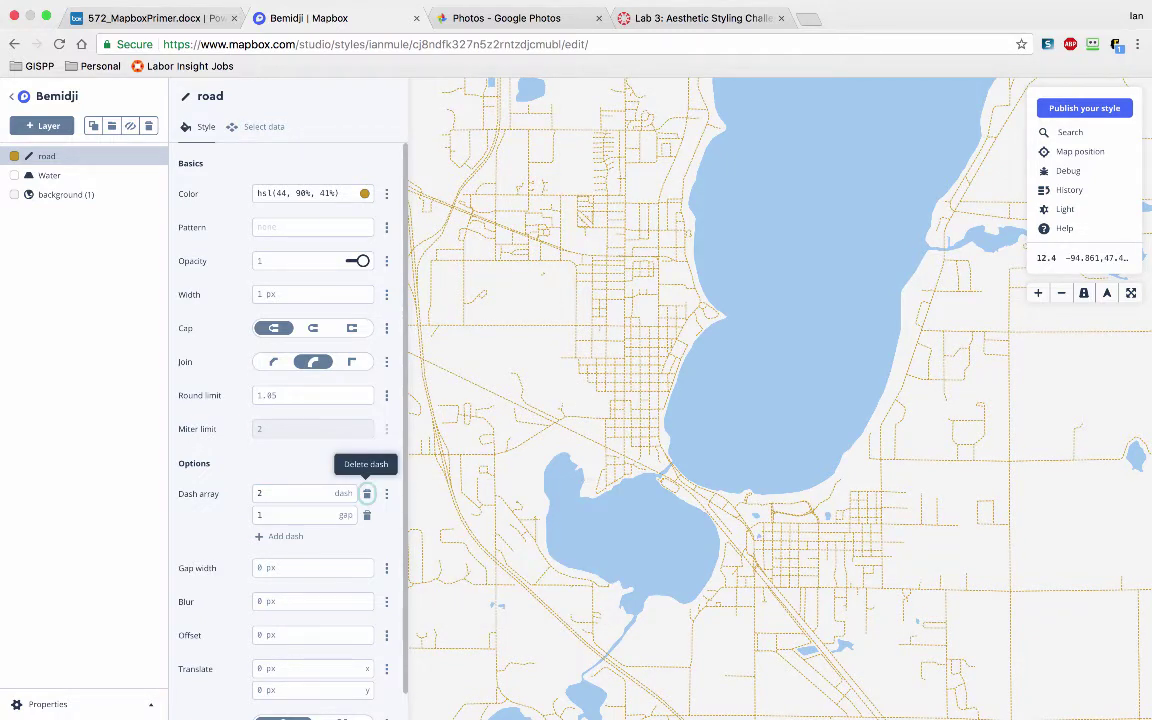
click(262, 493)
key(BackSpace)
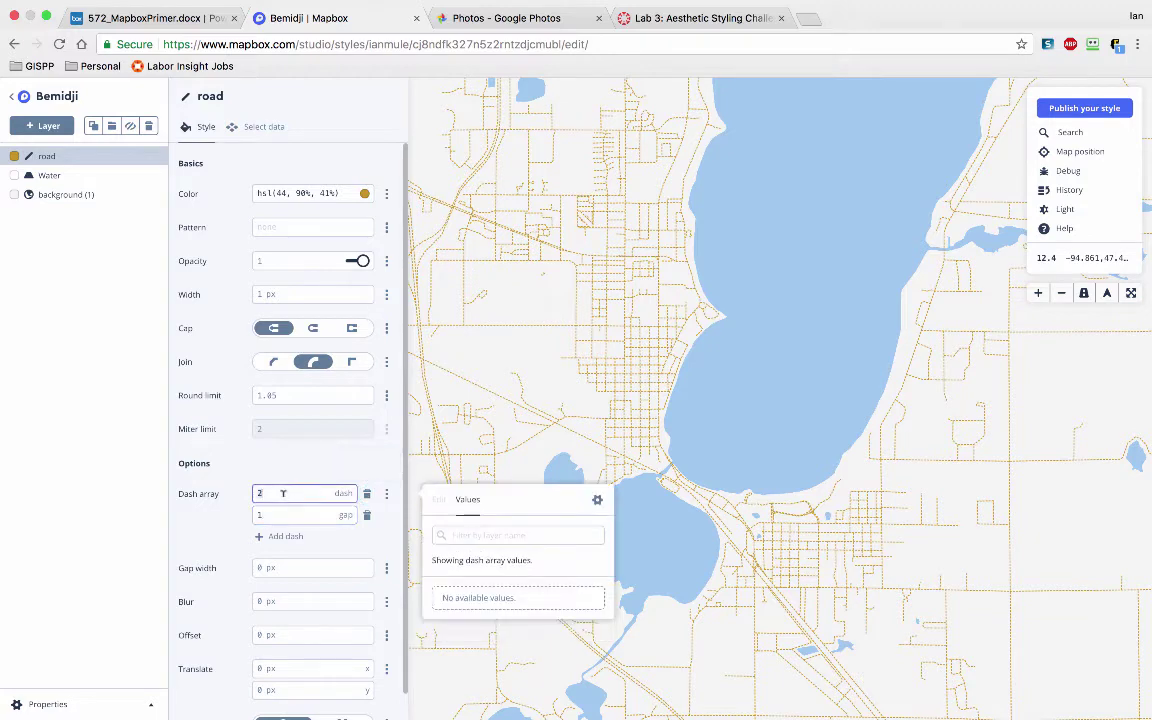
text(3)
key(Return)
click(330, 515)
key(BackSpace)
text(3)
key(Return)
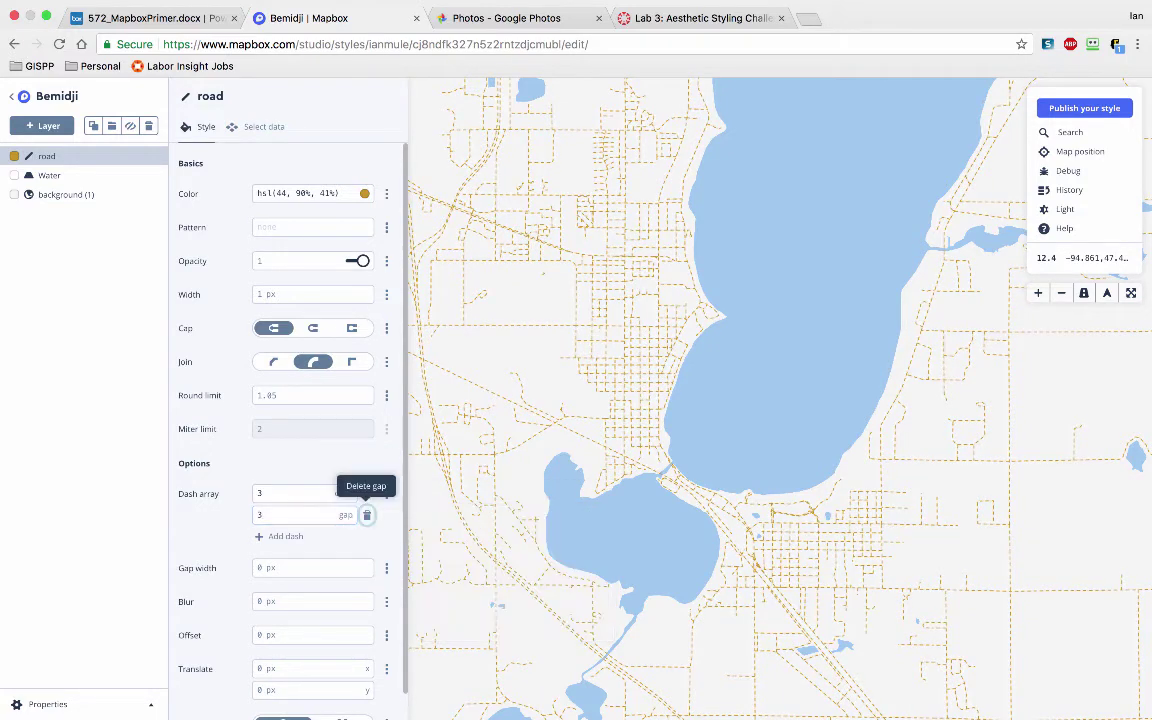
Shorten the dash to 2, then settle on dash 1 and gap 1.
click(262, 493)
key(BackSpace)
text(2)
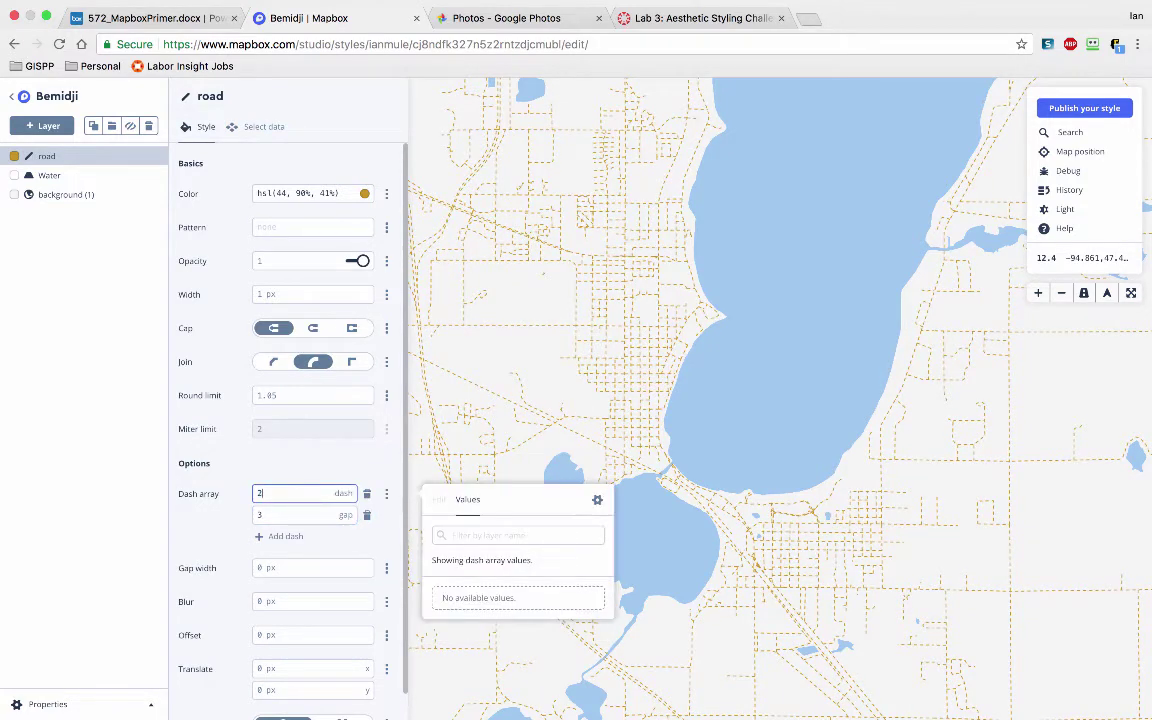
key(Return)
click(277, 494)
key(BackSpace)
text(1)
key(Return)
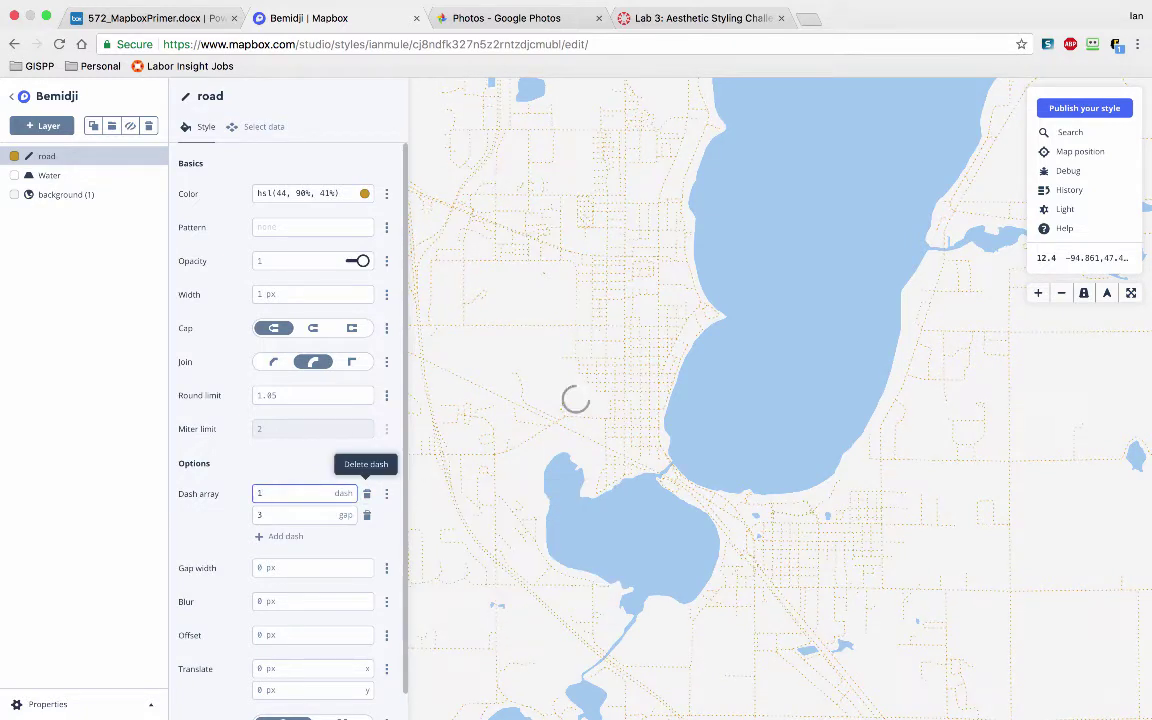
click(340, 515)
key(BackSpace)
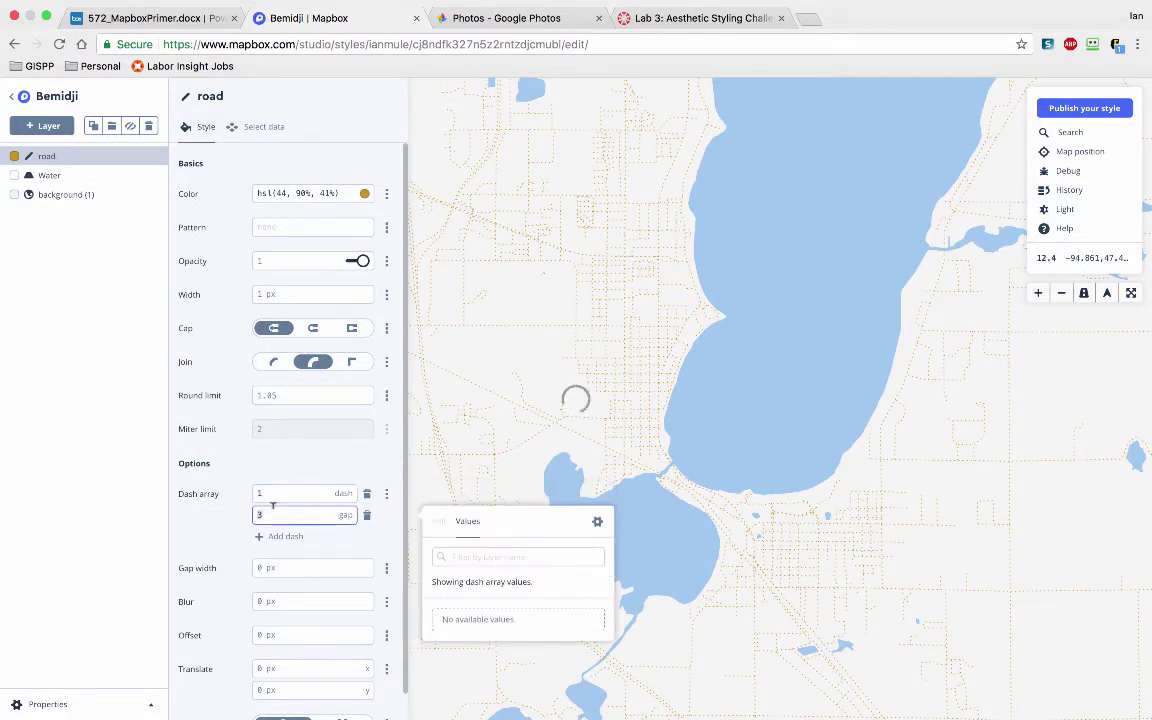
text(1)
key(Return)
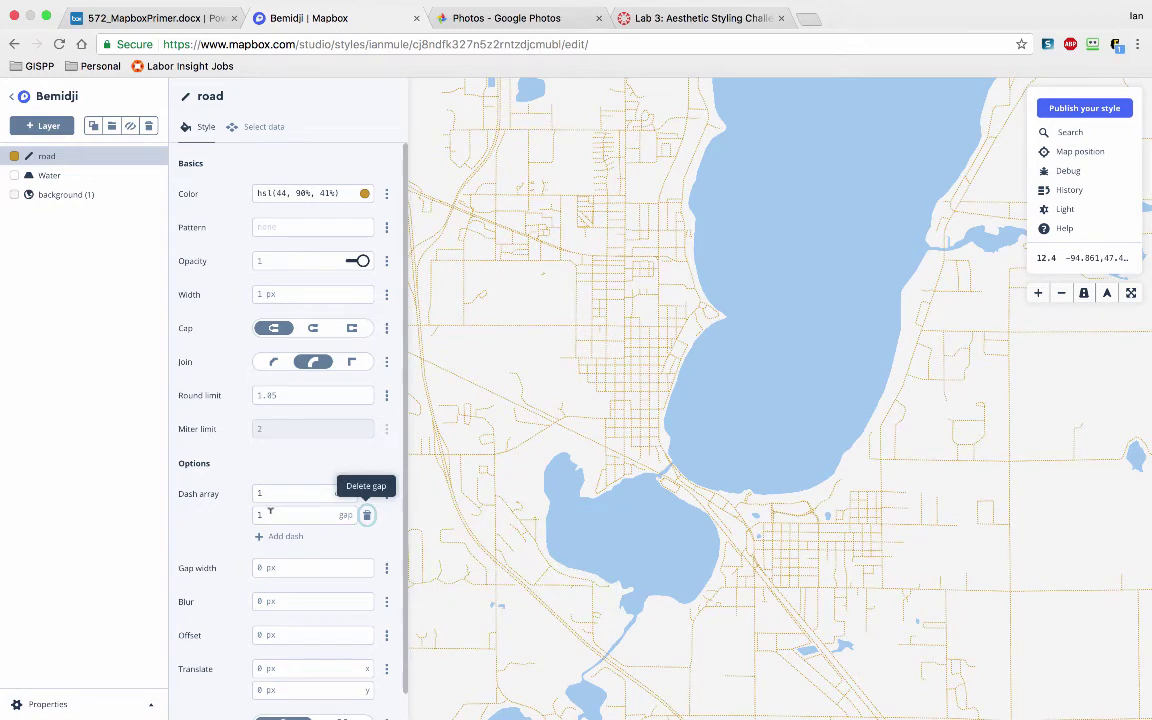
click(270, 512)
click(268, 493)
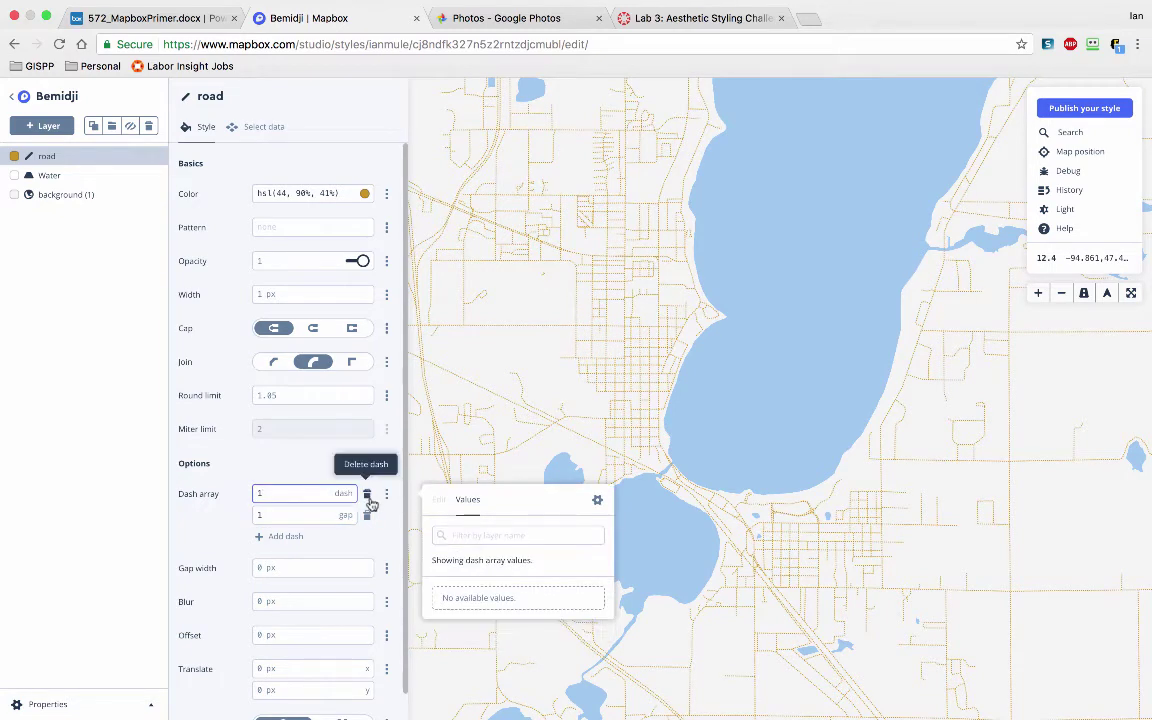
Delete both dash array entries so the roads draw as solid gold lines again.
click(369, 500)
click(368, 496)
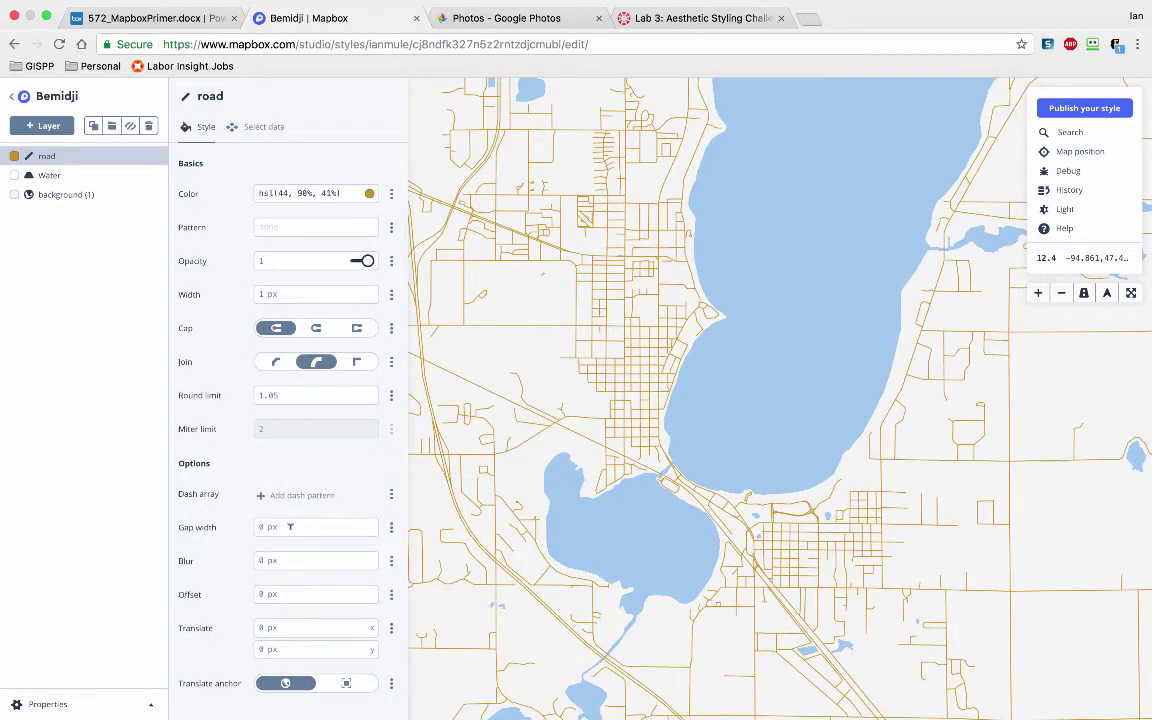
click(290, 526)
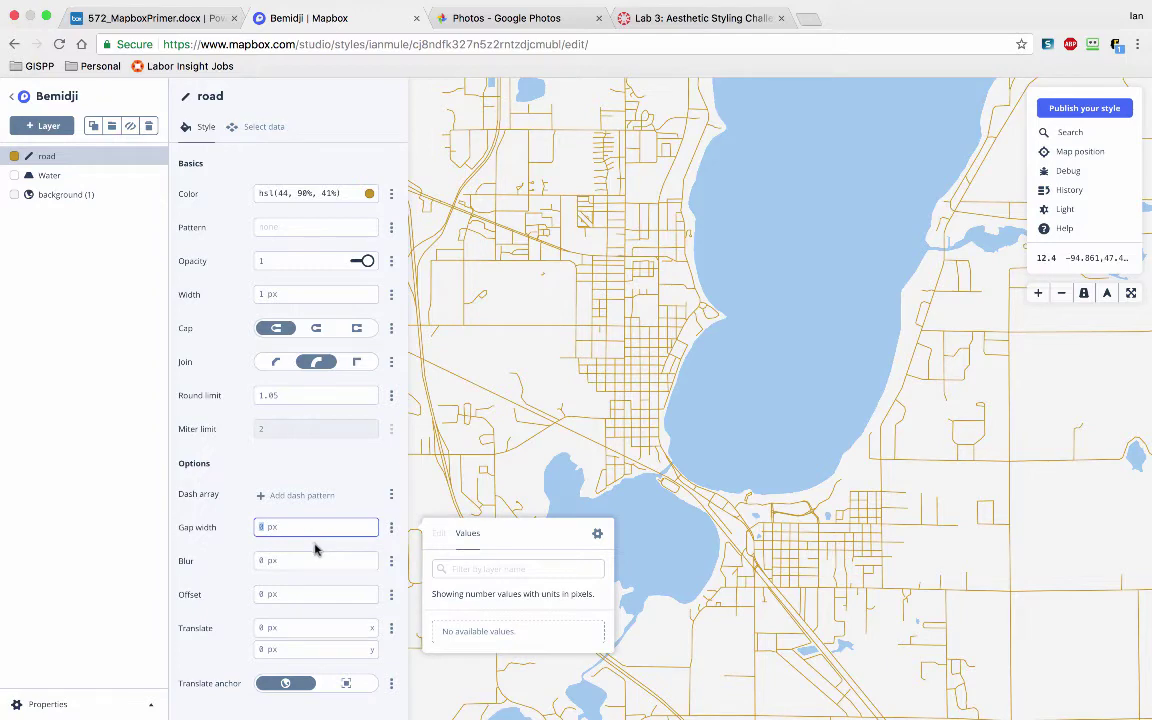
click(265, 594)
scroll(620, 566, down, 1)
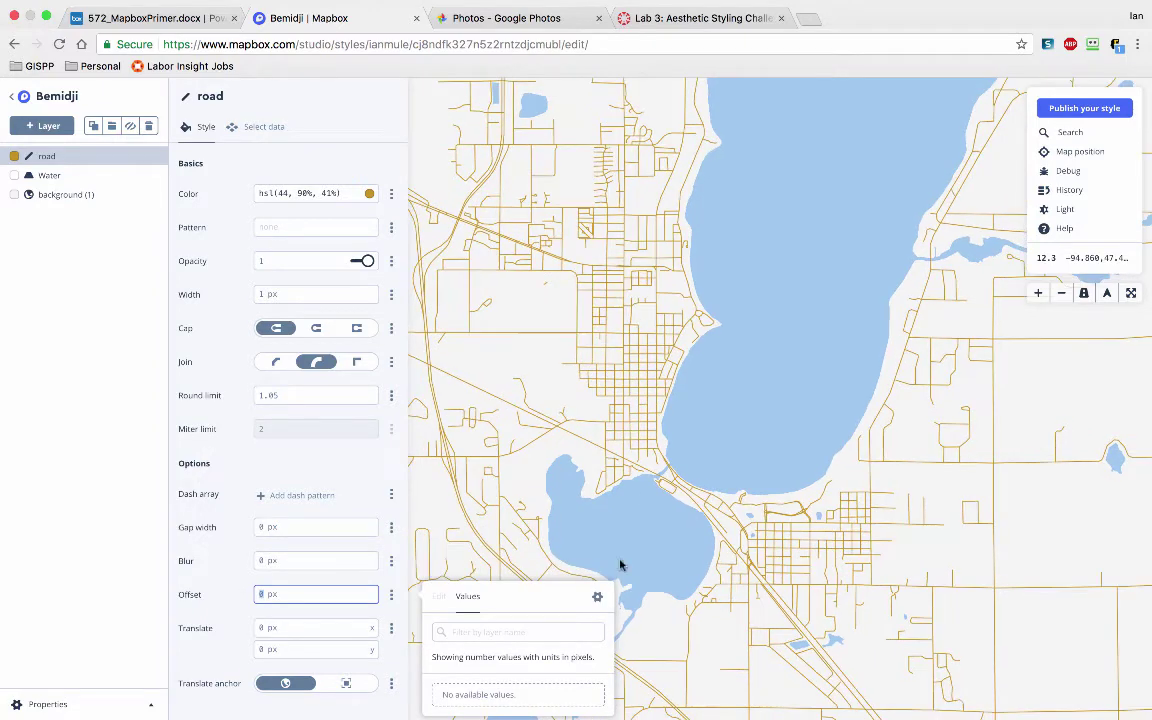
click(60, 175)
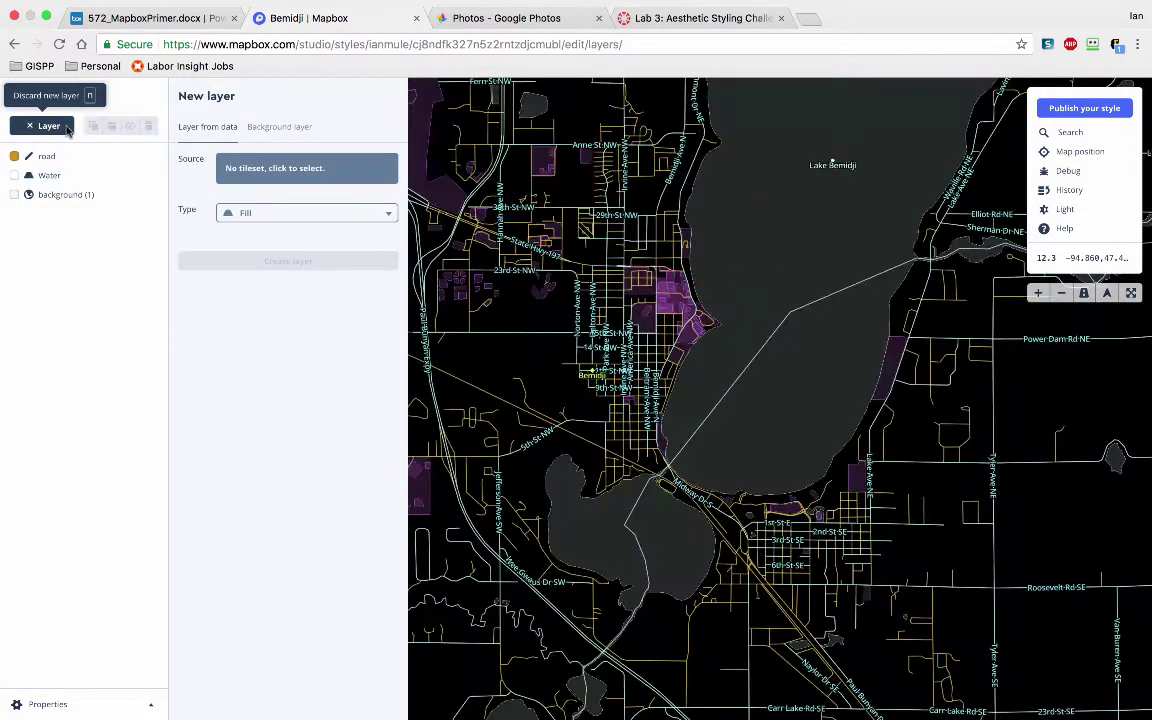
Create a fill layer from Mapbox Streets v7 landuse_overlay, visible from zoom 6.4 to 16.4.
click(298, 168)
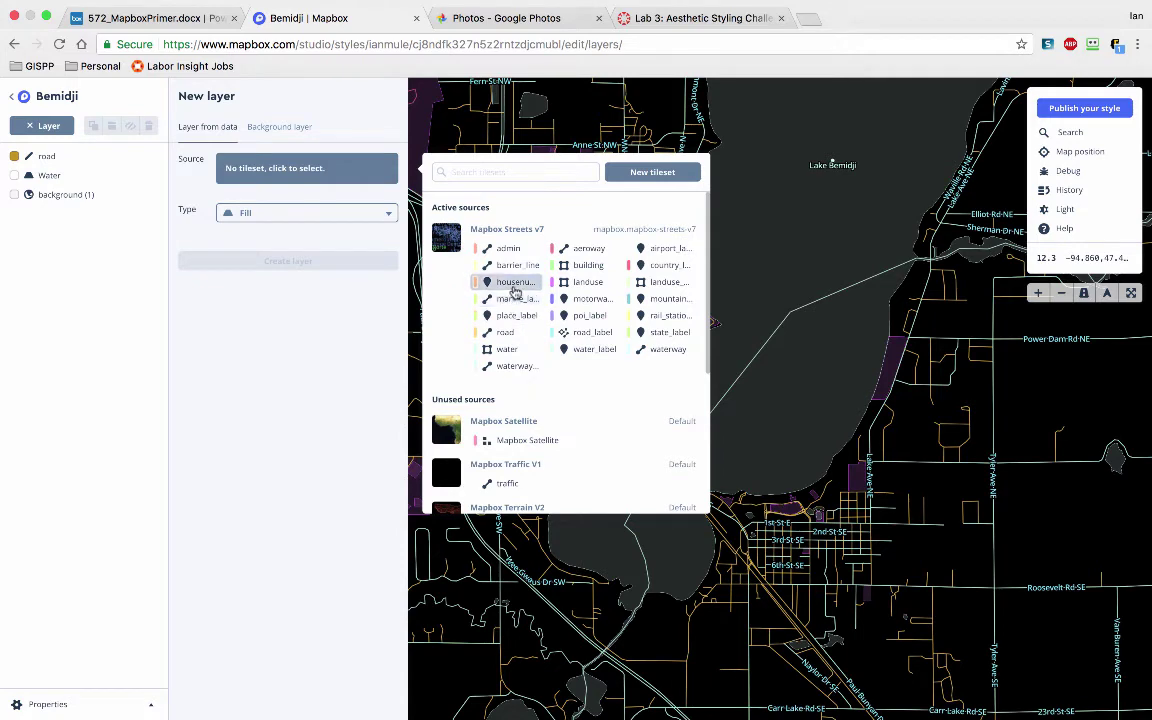
click(668, 283)
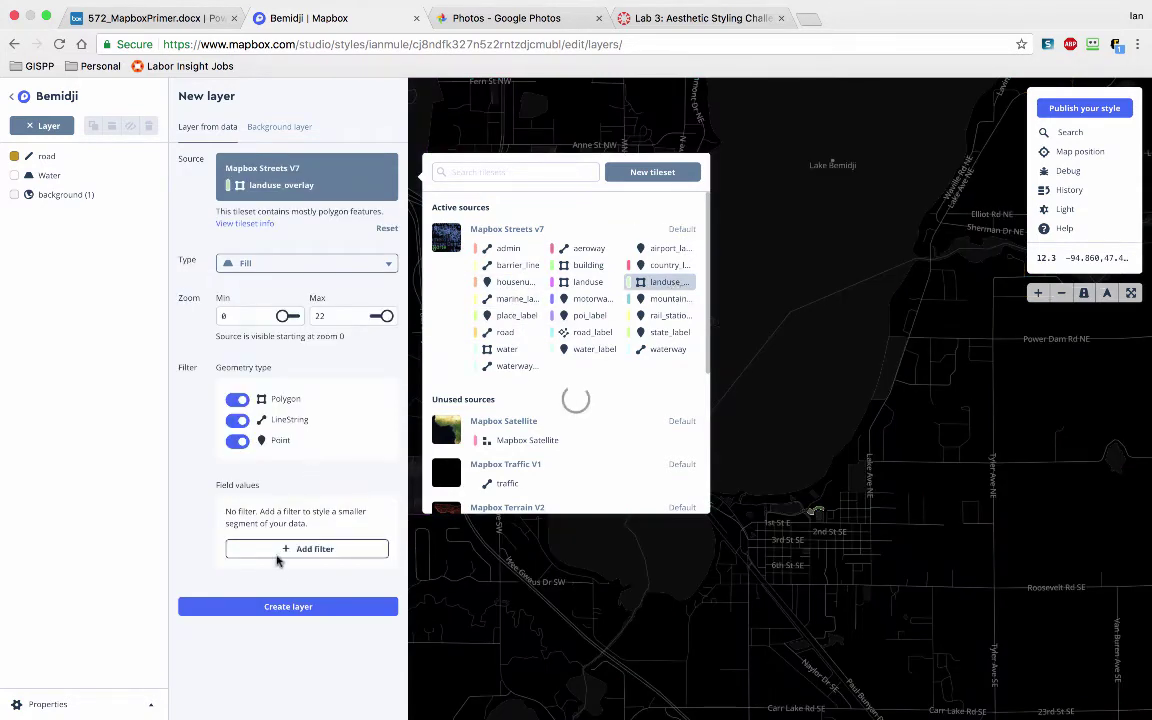
click(287, 318)
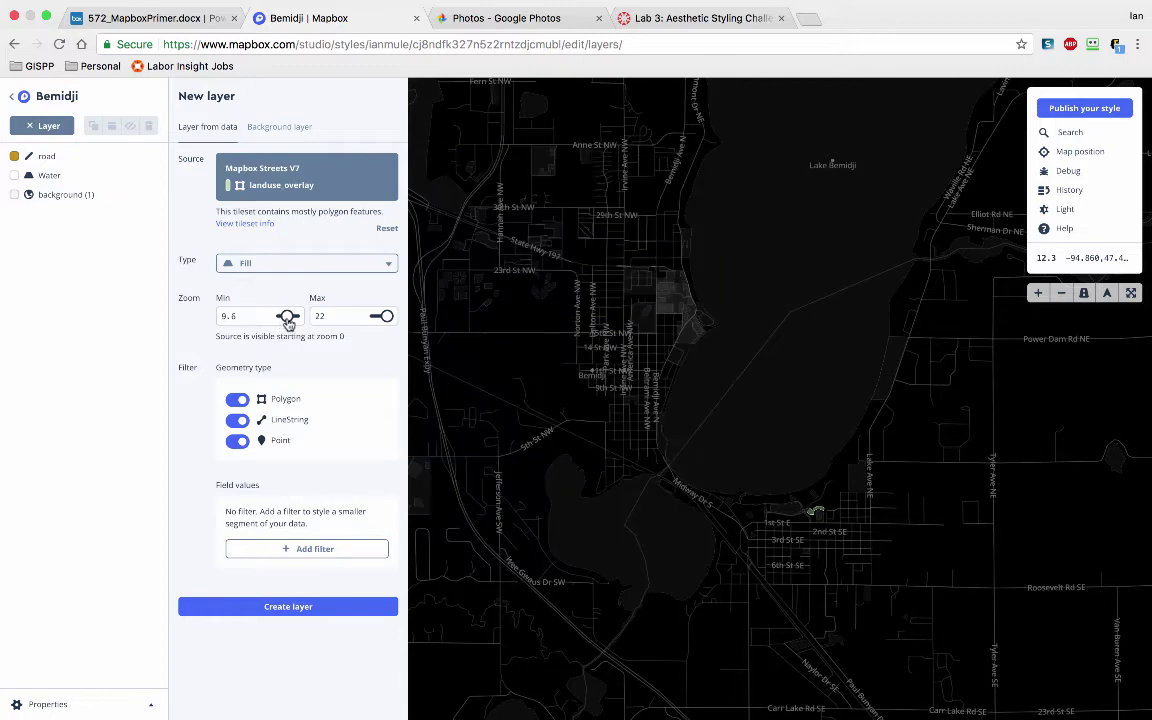
click(286, 316)
drag(386, 316, 385, 318)
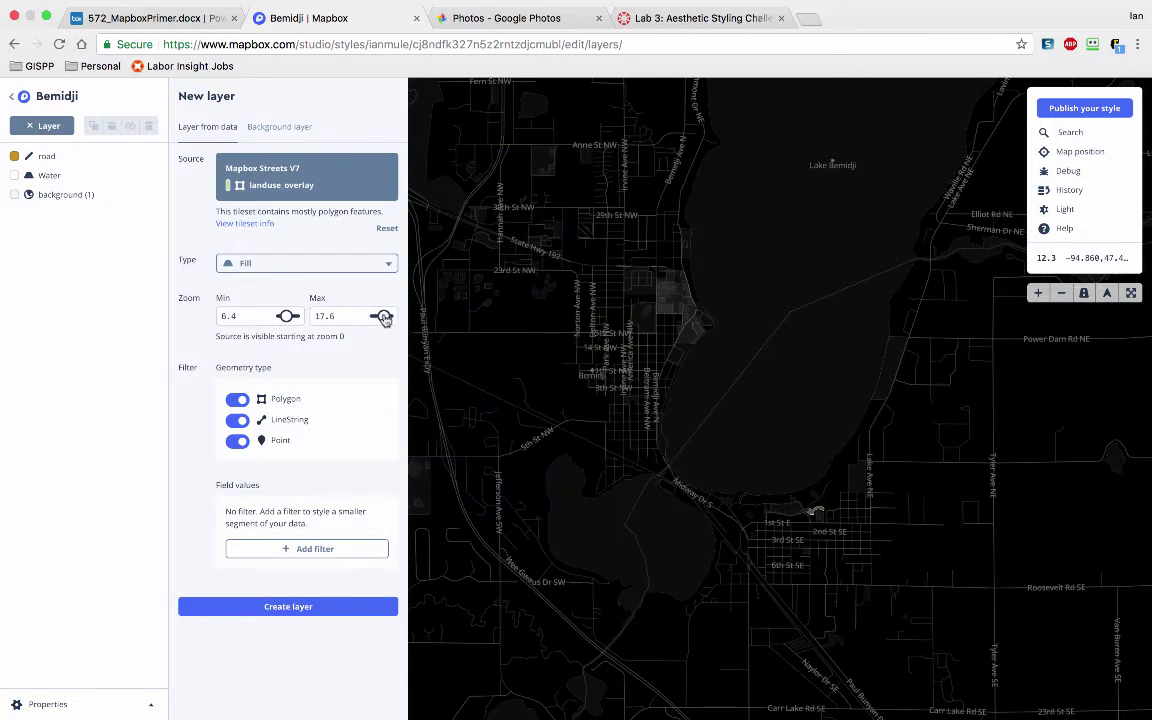
click(265, 609)
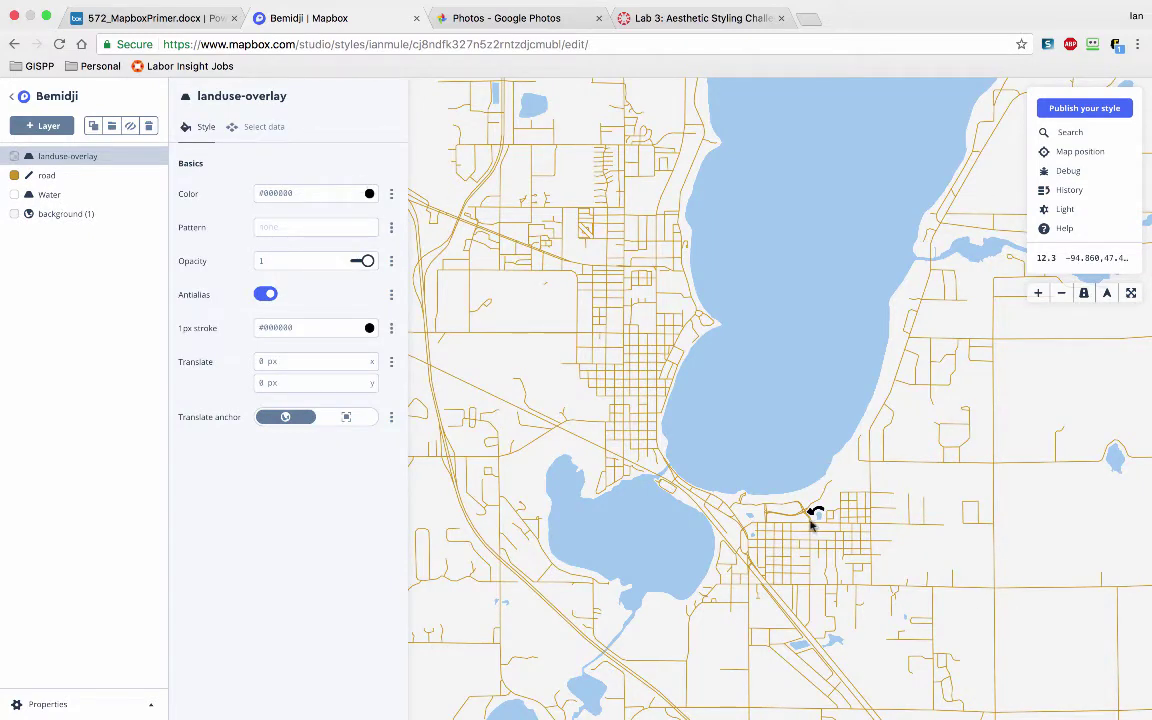
scroll(814, 514, up, 10)
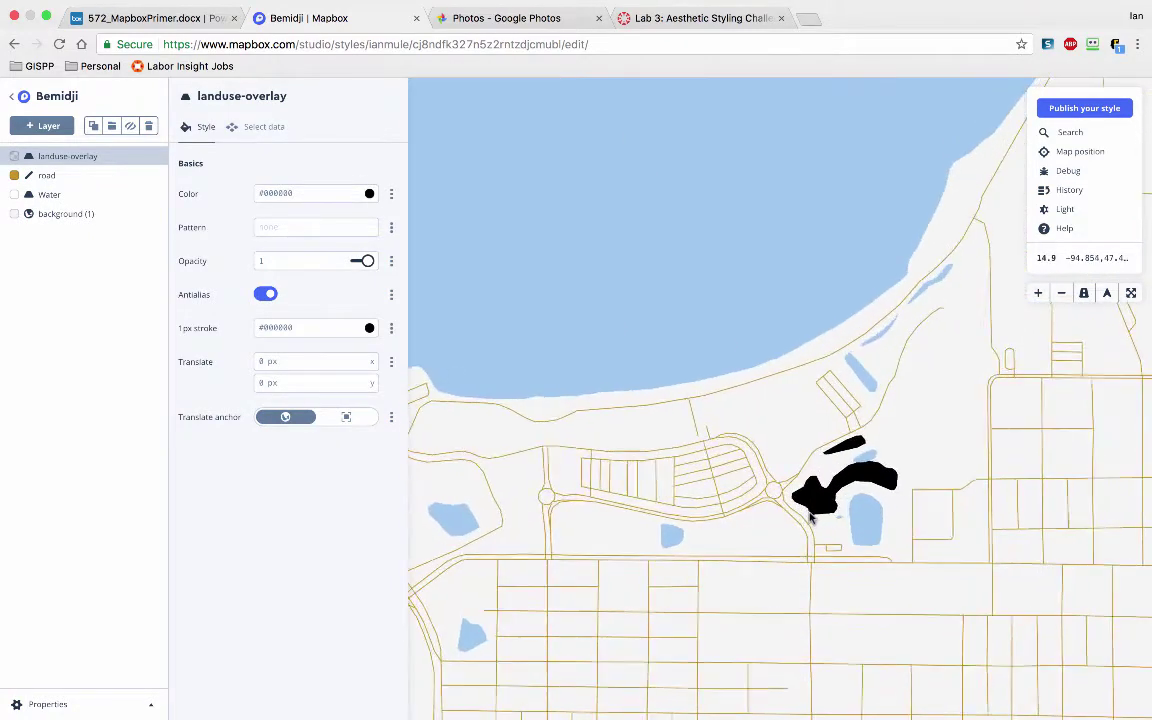
scroll(723, 490, down, 2)
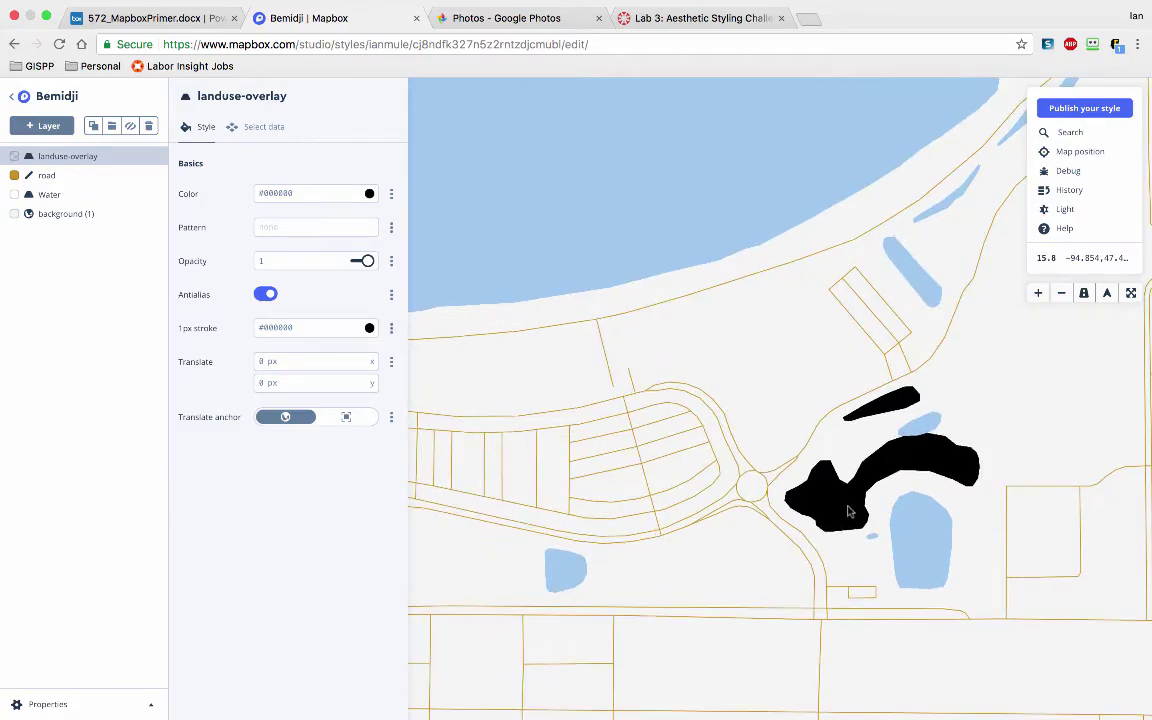
click(840, 512)
scroll(788, 500, down, 15)
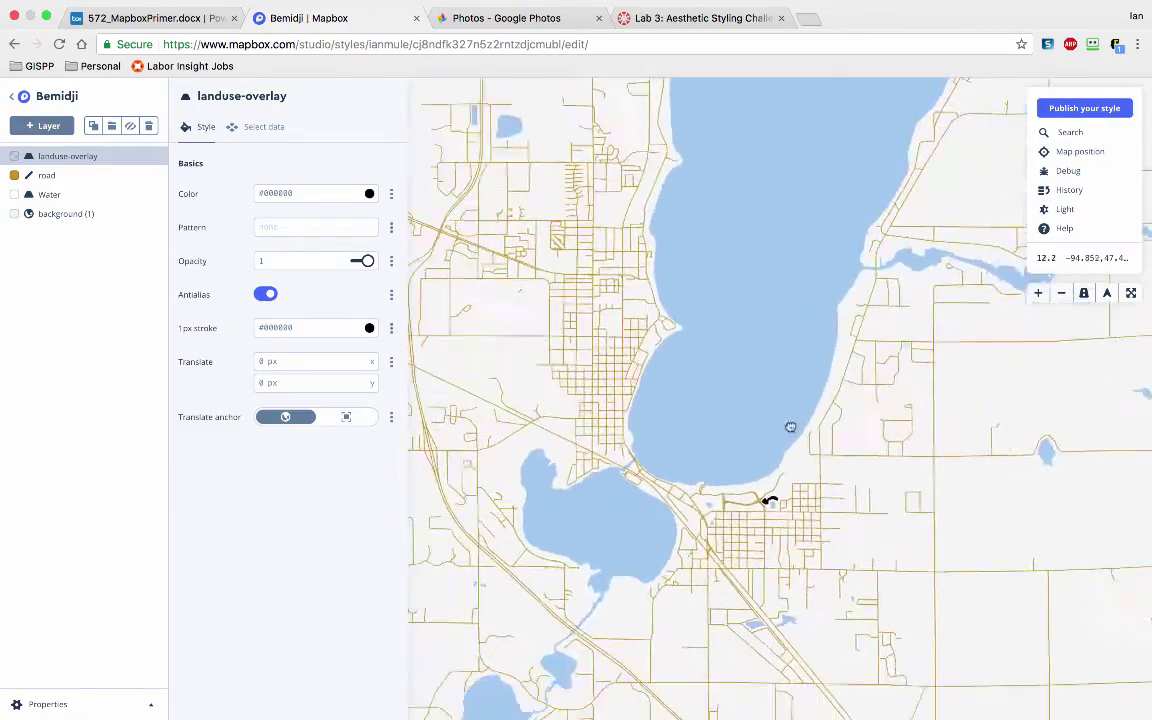
scroll(747, 343, down, 4)
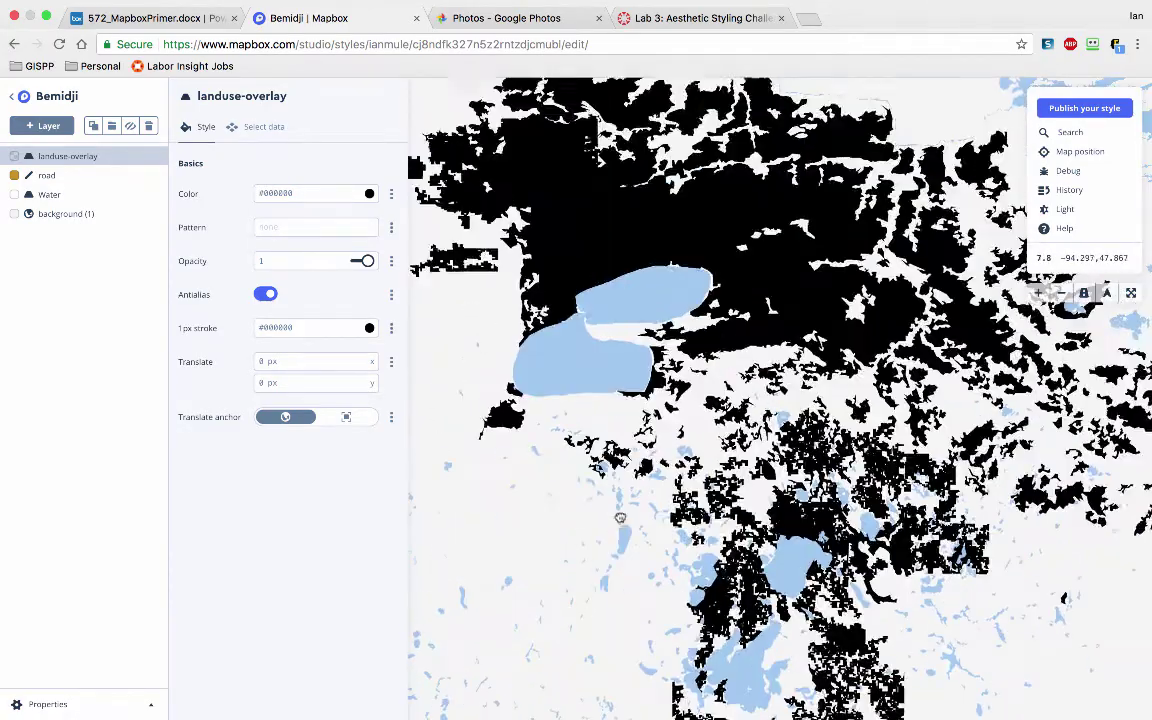
scroll(997, 279, up, 7)
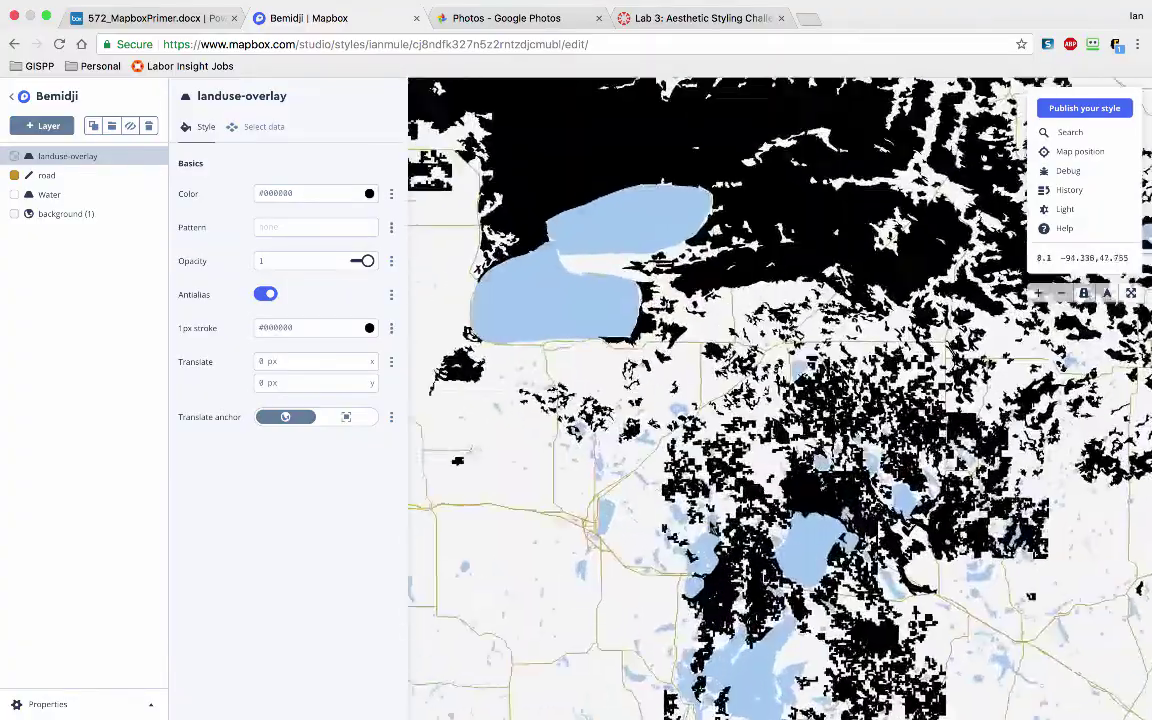
scroll(740, 430, up, 3)
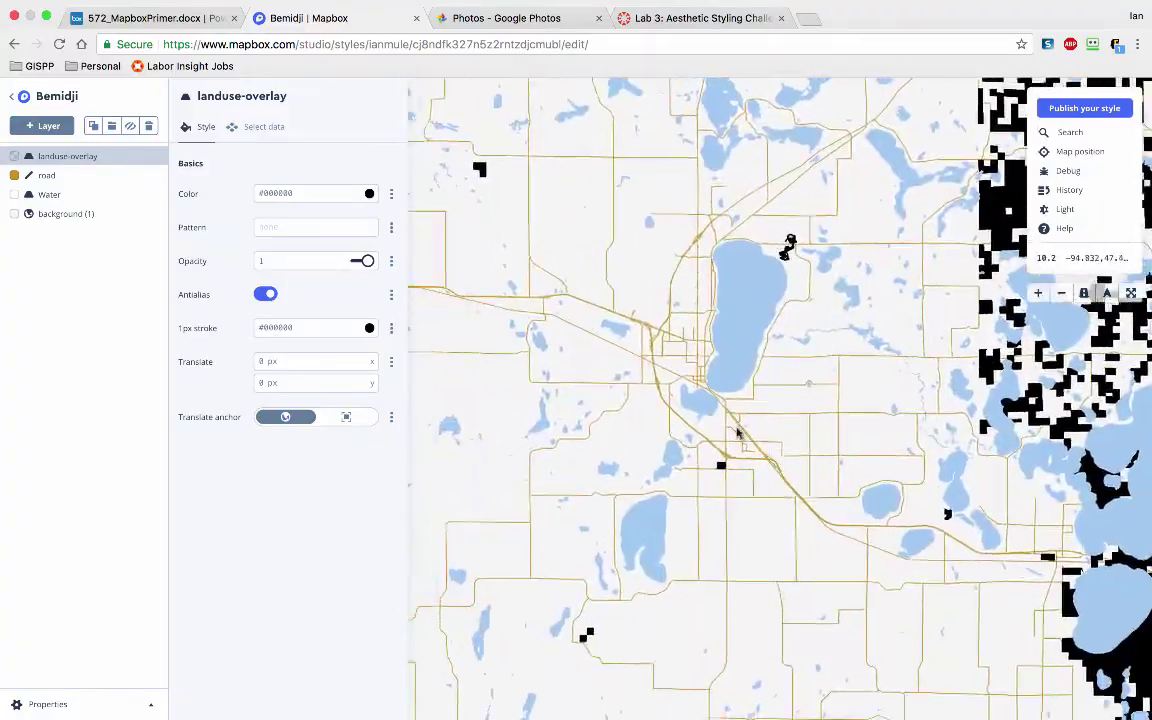
drag(763, 436, 802, 439)
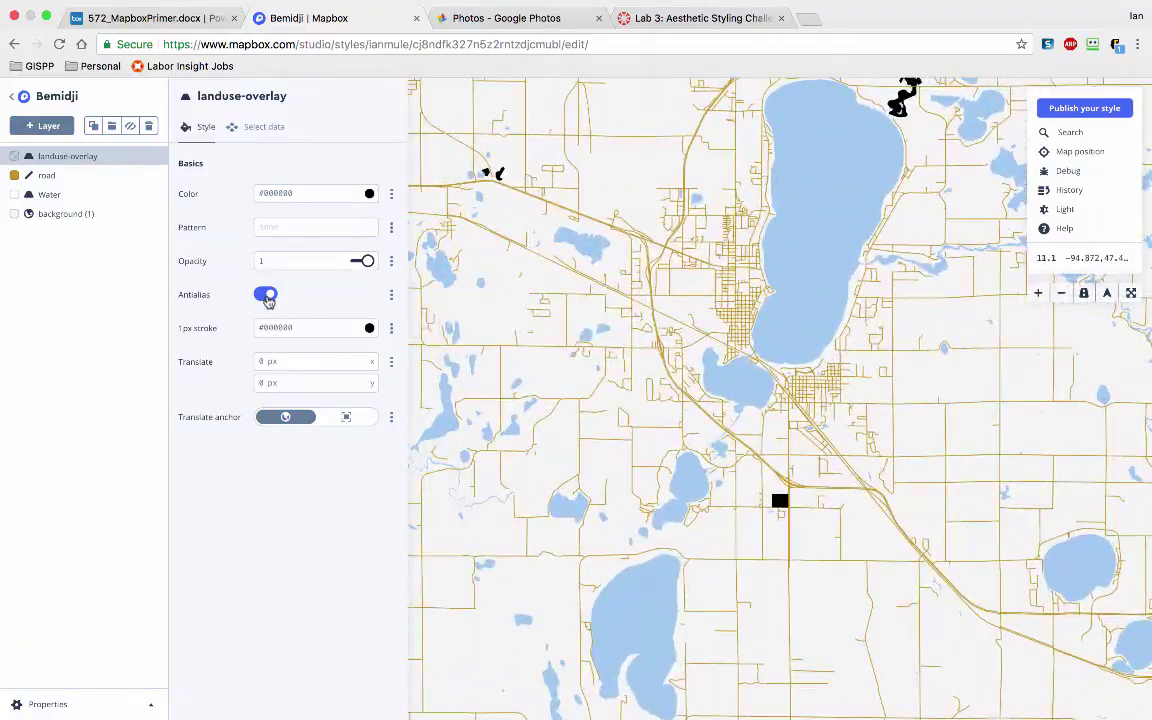
Set the landuse overlay fill to green hsl(110, 68%, 35%) at 0.57 opacity.
drag(367, 262, 363, 261)
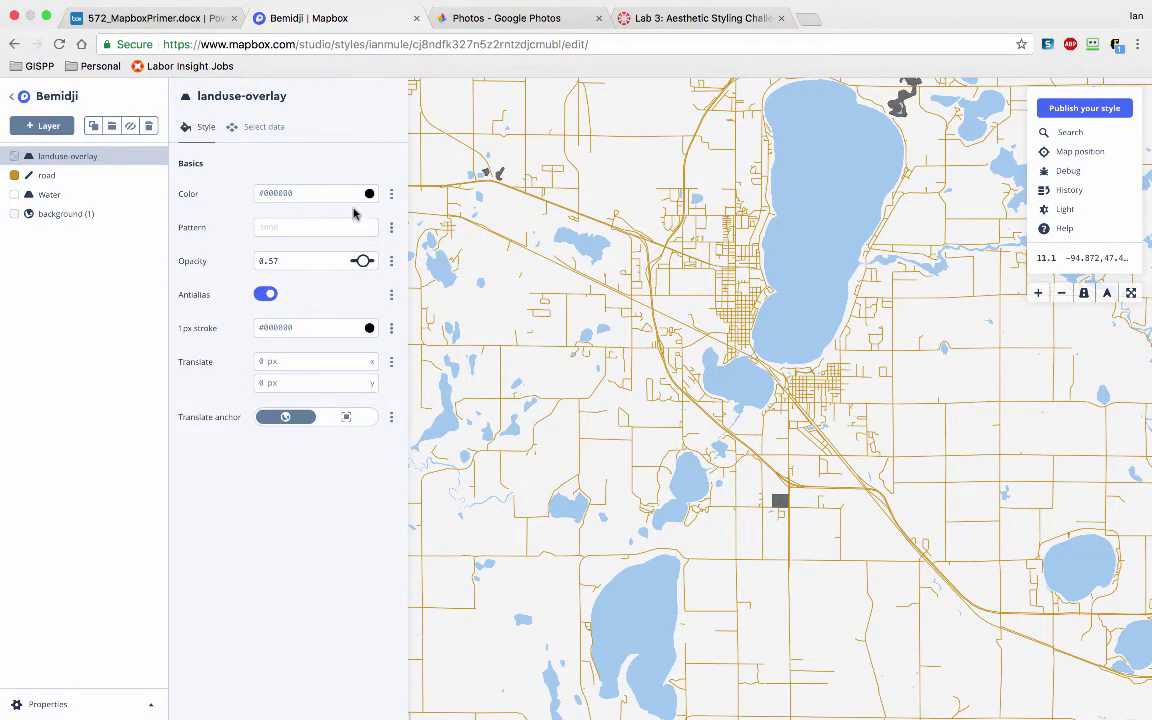
click(330, 193)
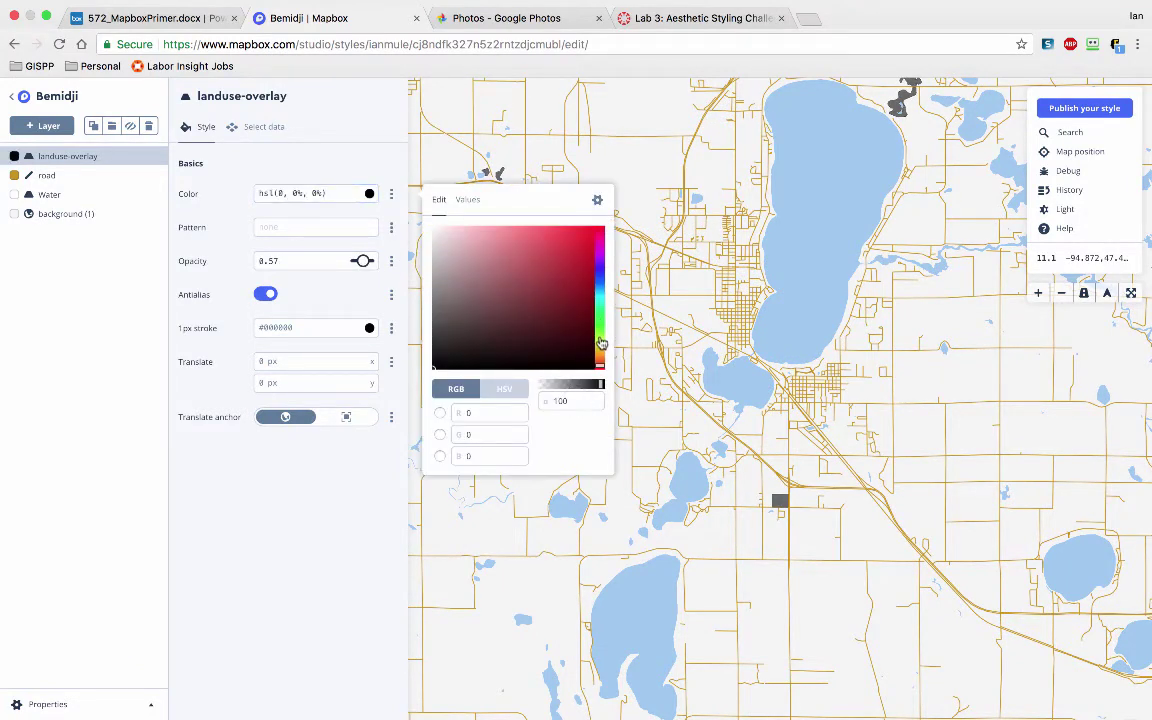
click(601, 324)
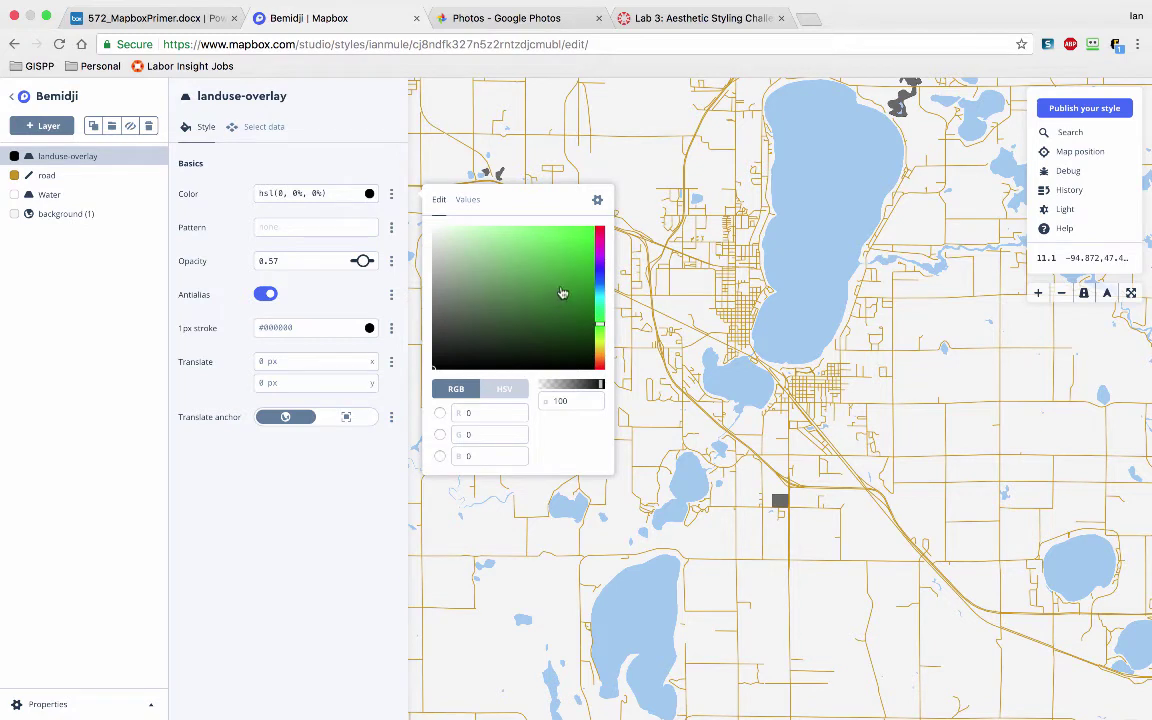
click(562, 293)
click(293, 172)
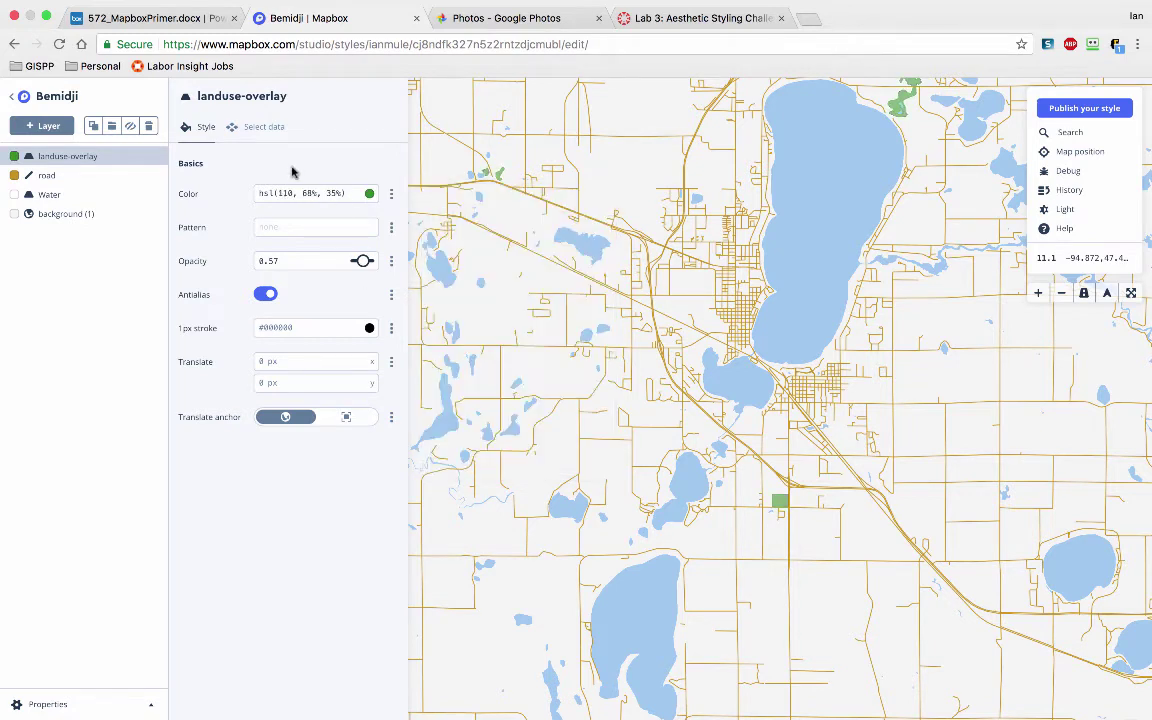
Select the road layer and pan the map east to view the green landuse areas.
click(85, 175)
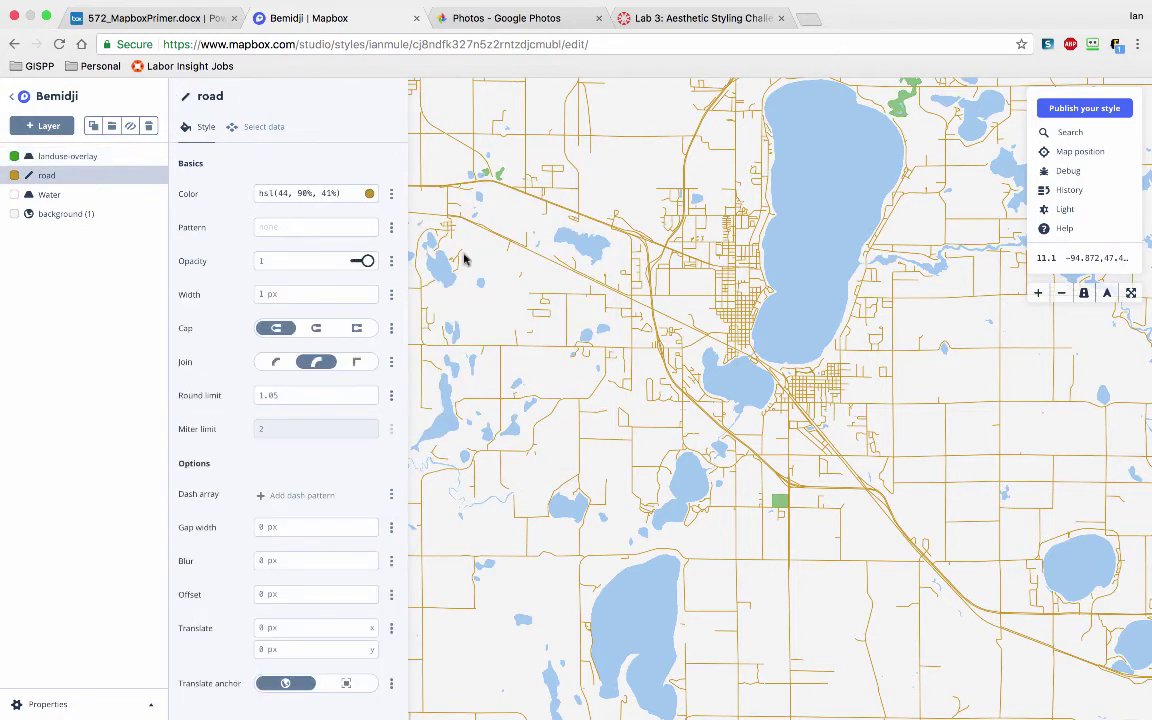
scroll(926, 393, down, 3)
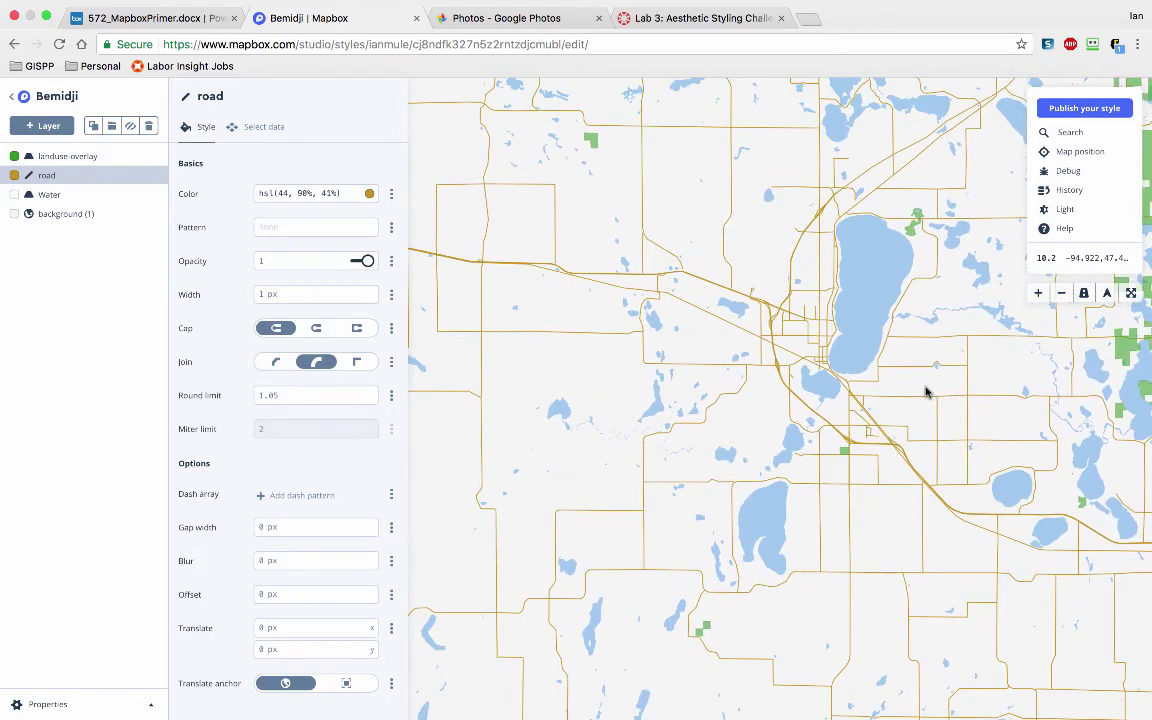
drag(934, 390, 636, 440)
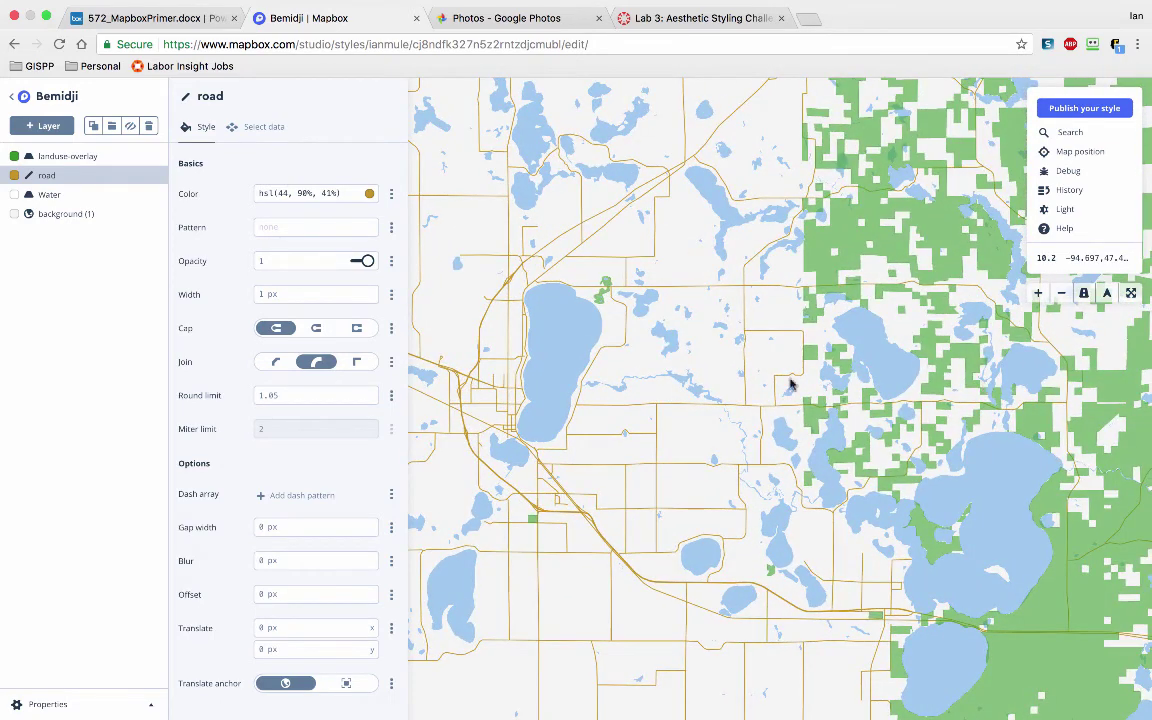